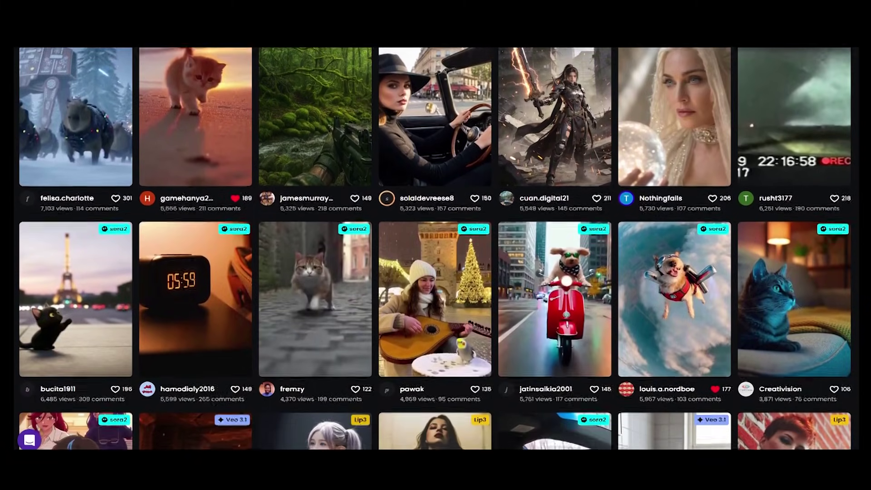
Search Google for 'Digen AI' and open the digen.ai result in a new tab
scroll(436, 250, "down", 3)
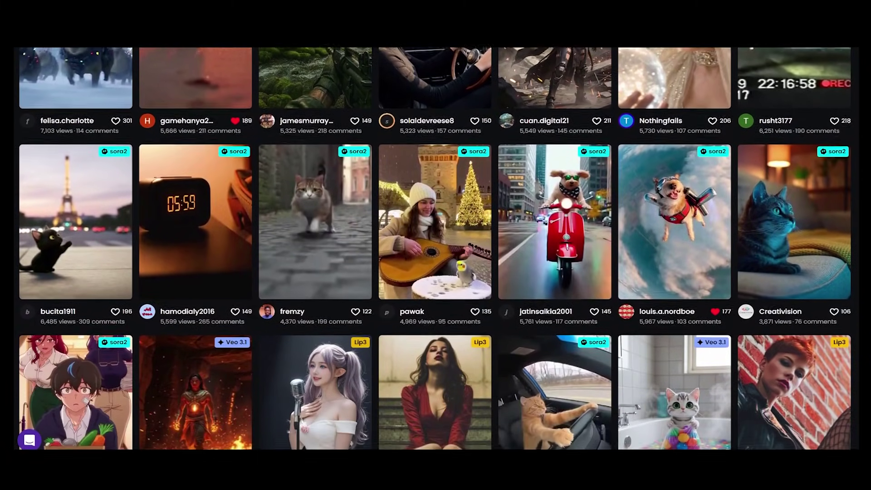
scroll(435, 249, "down", 3)
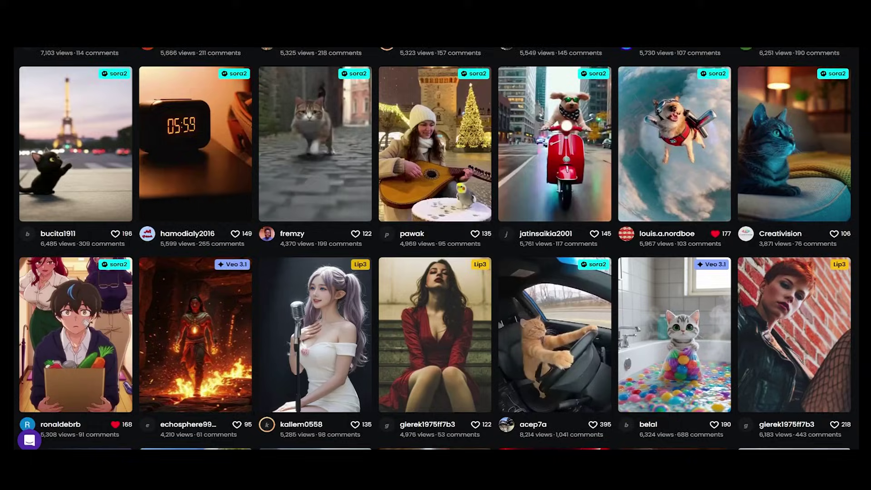
scroll(436, 249, "down", 3)
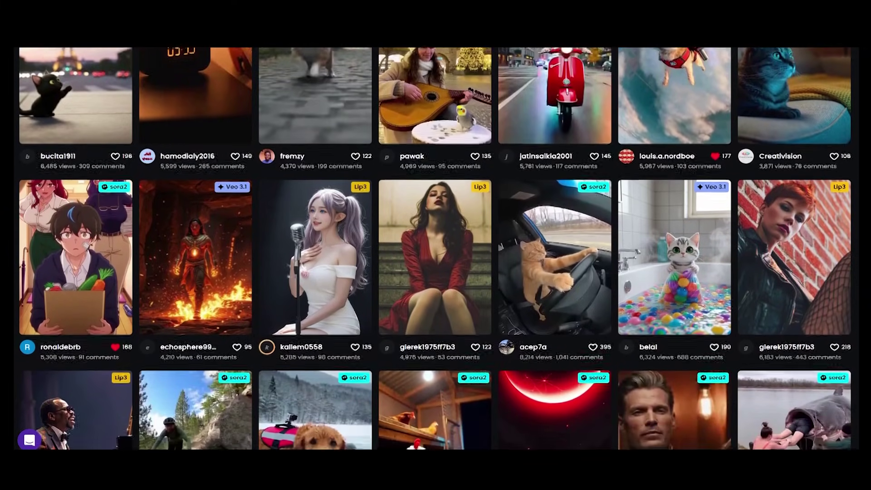
scroll(436, 250, "down", 3)
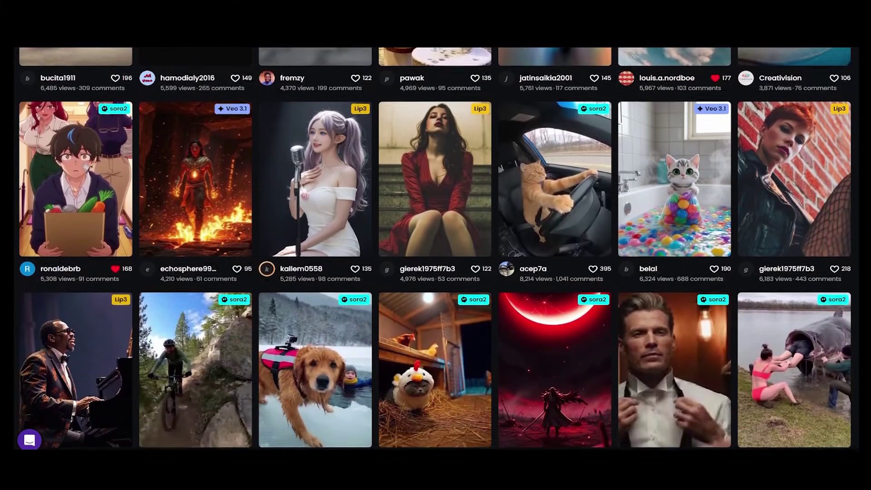
scroll(436, 250, "down", 3)
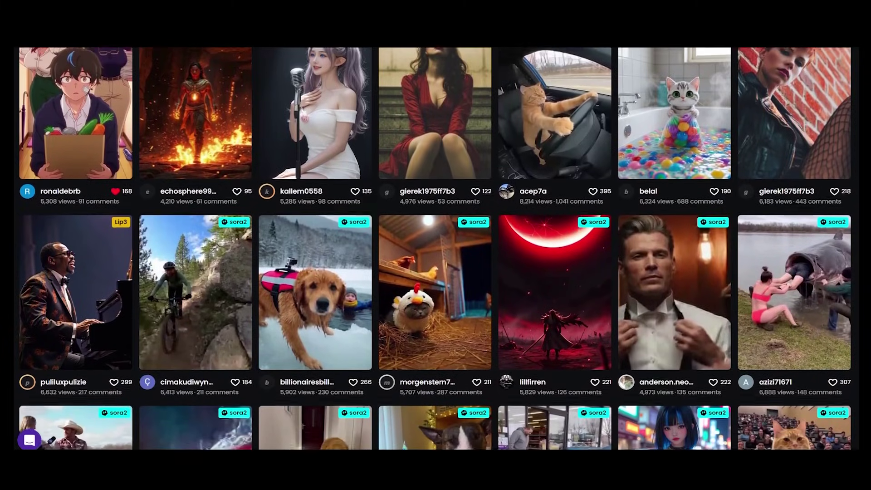
scroll(436, 250, "down", 3)
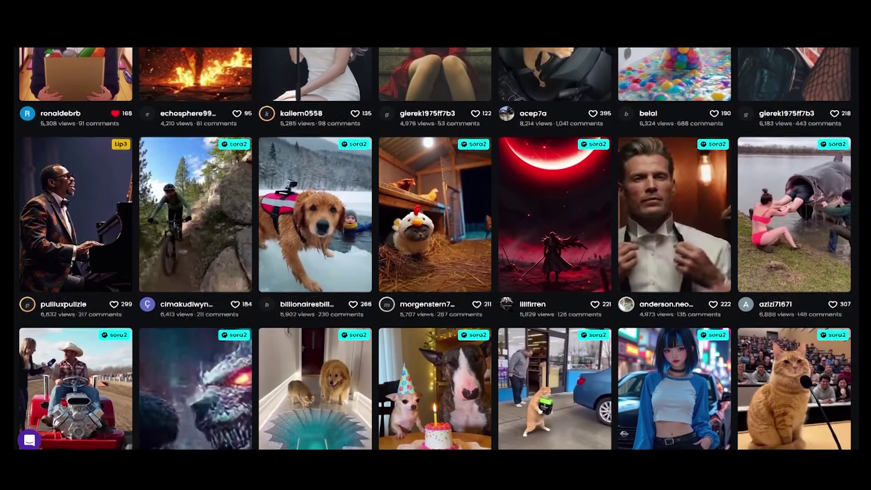
scroll(436, 250, "down", 3)
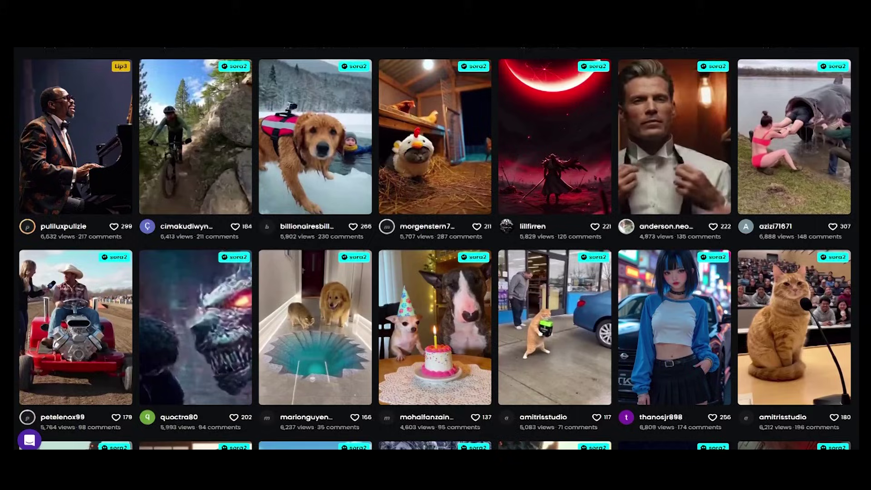
scroll(436, 250, "down", 3)
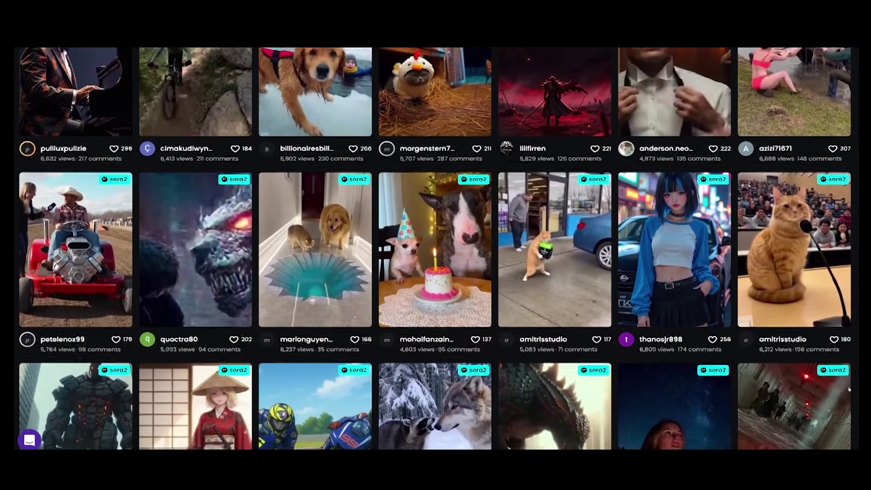
scroll(436, 250, "down", 3)
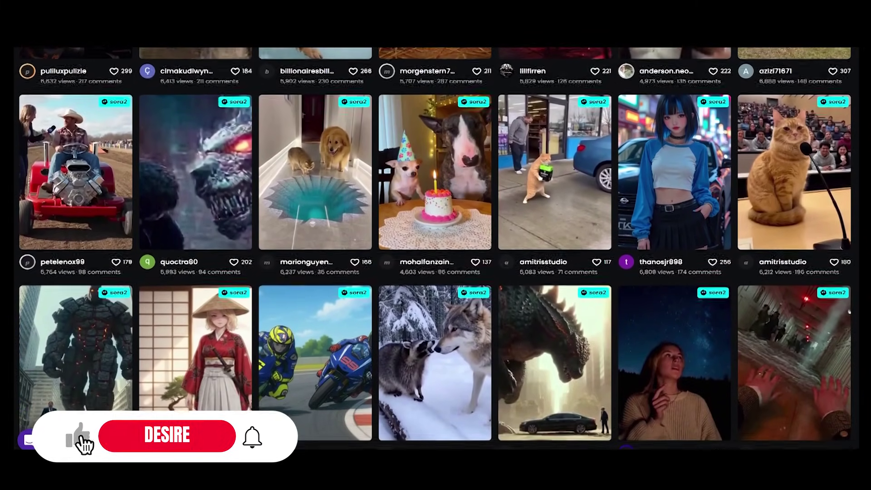
scroll(435, 249, "down", 3)
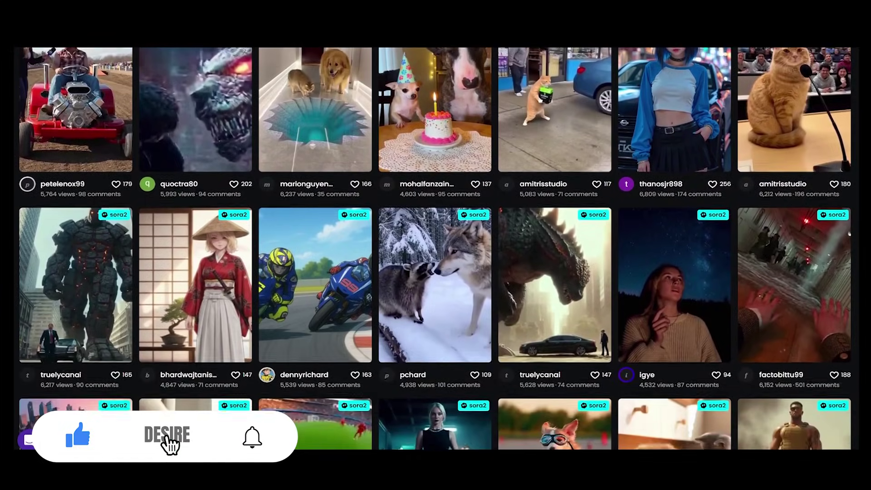
scroll(435, 250, "down", 3)
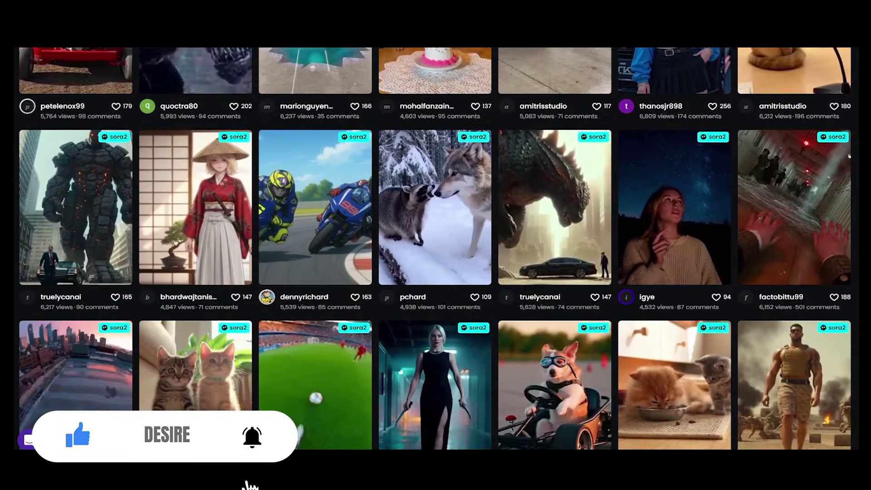
scroll(436, 250, "down", 3)
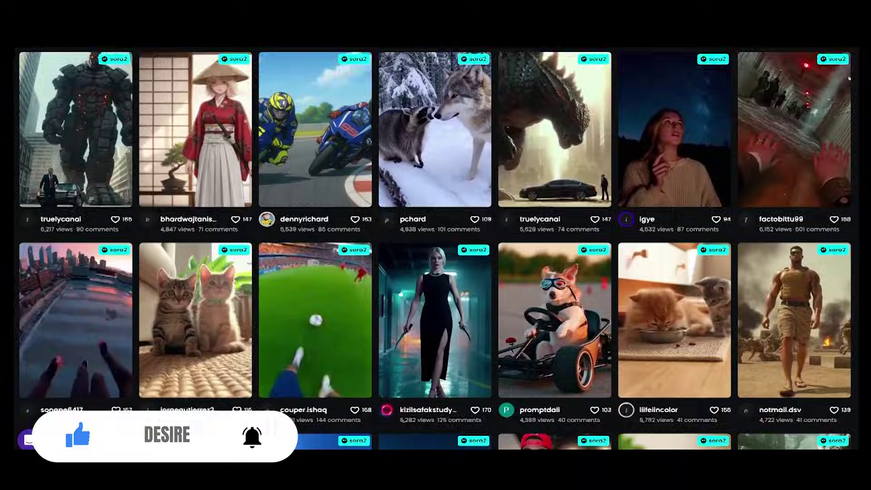
scroll(436, 250, "down", 3)
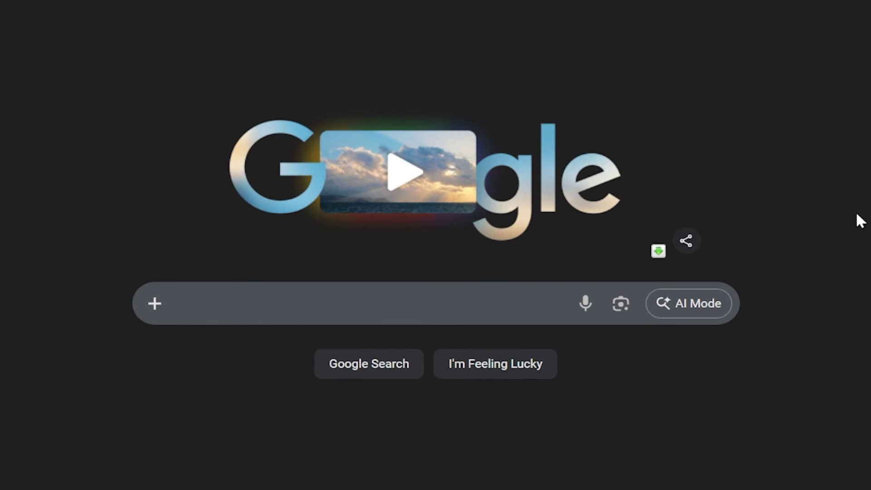
type("Digen")
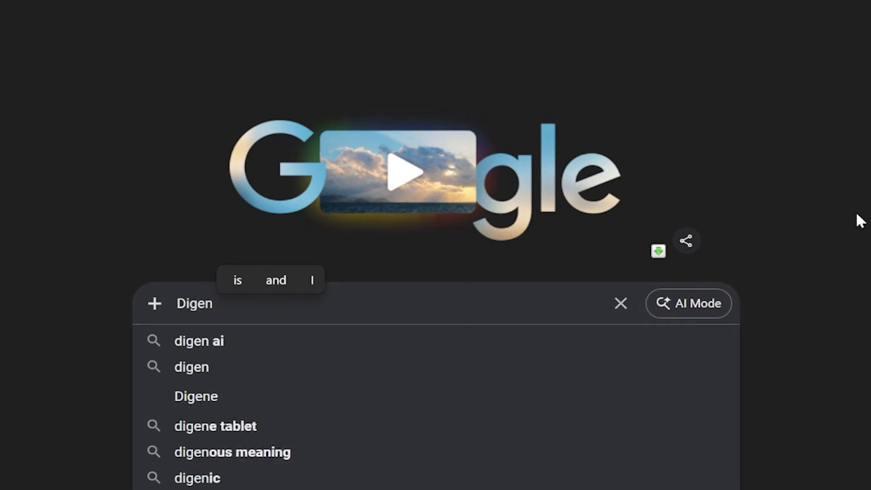
type(" AI")
key("Return")
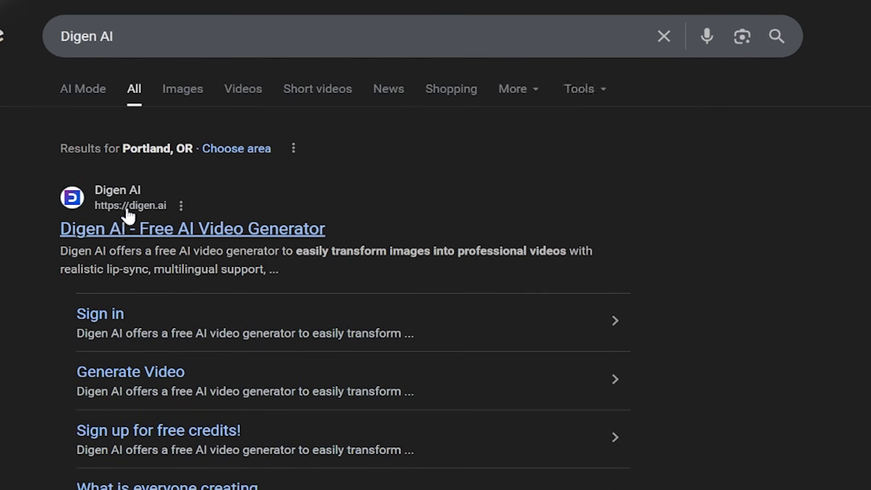
middle_click(119, 230)
left_click(182, 8)
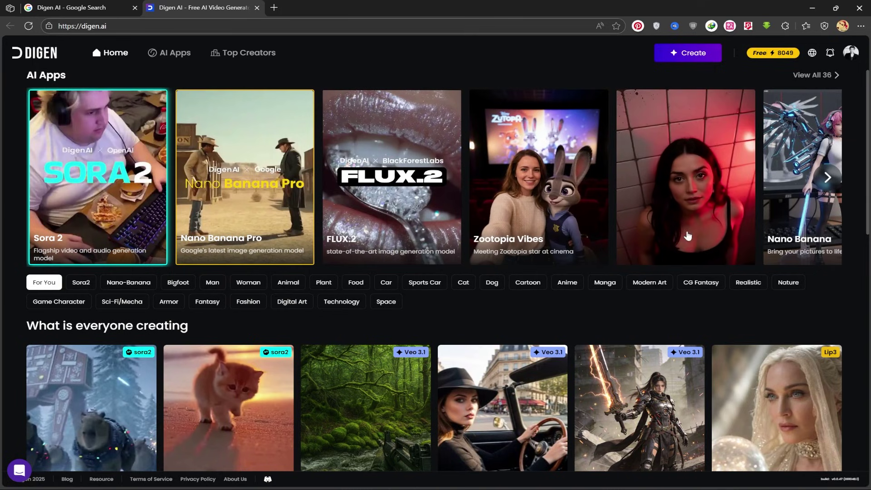
scroll(509, 373, "down", 5)
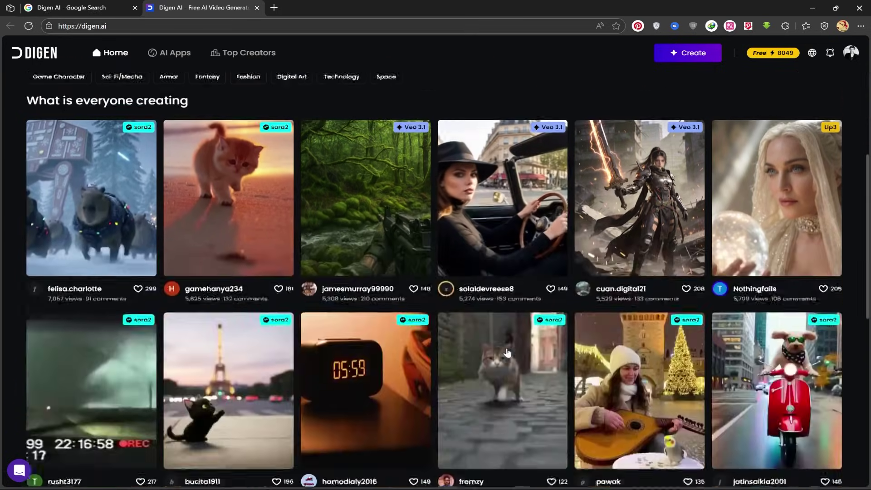
scroll(448, 278, "down", 5)
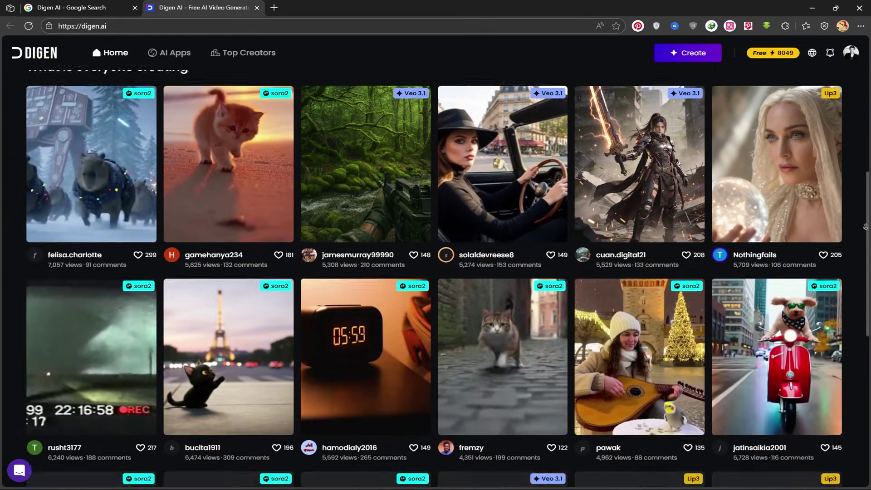
scroll(578, 203, "down", 3)
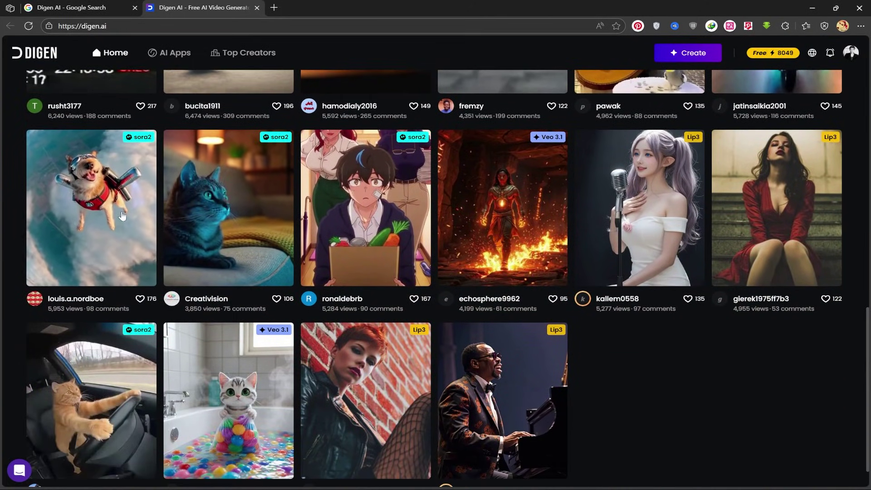
left_click(96, 218)
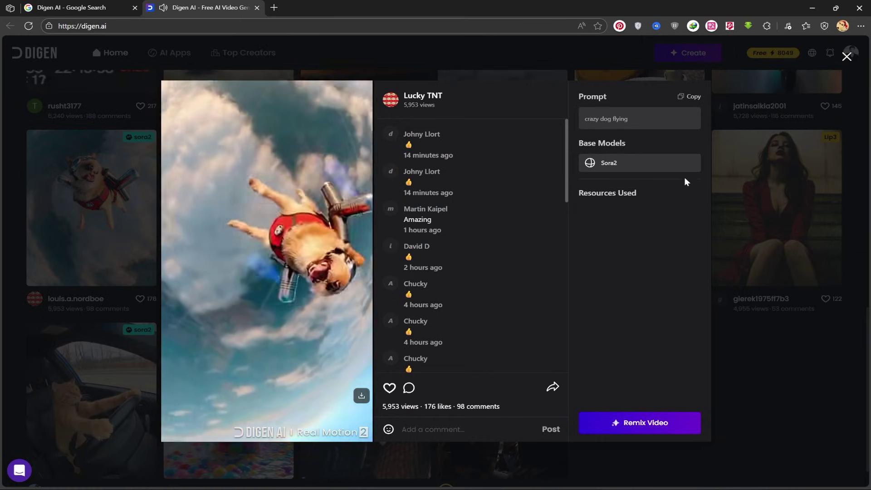
left_click(108, 341)
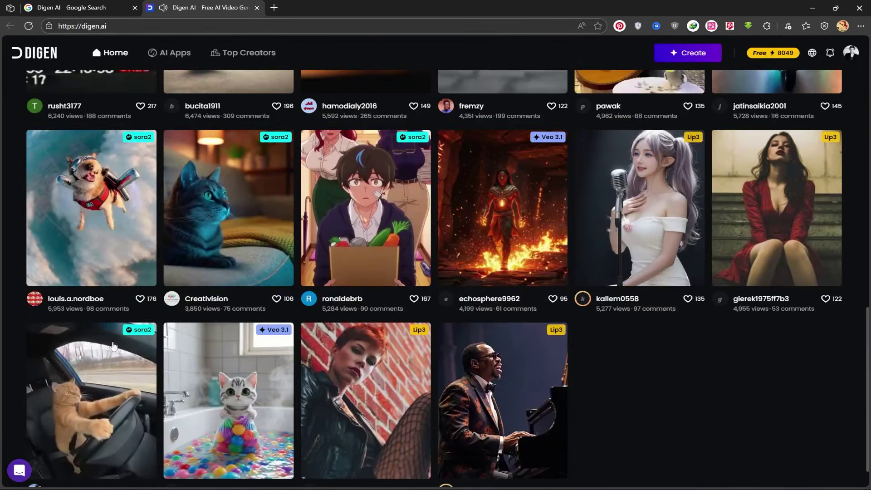
Like the orange kitten and flying-dog sora2 videos in the community feed
scroll(649, 359, "down", 2)
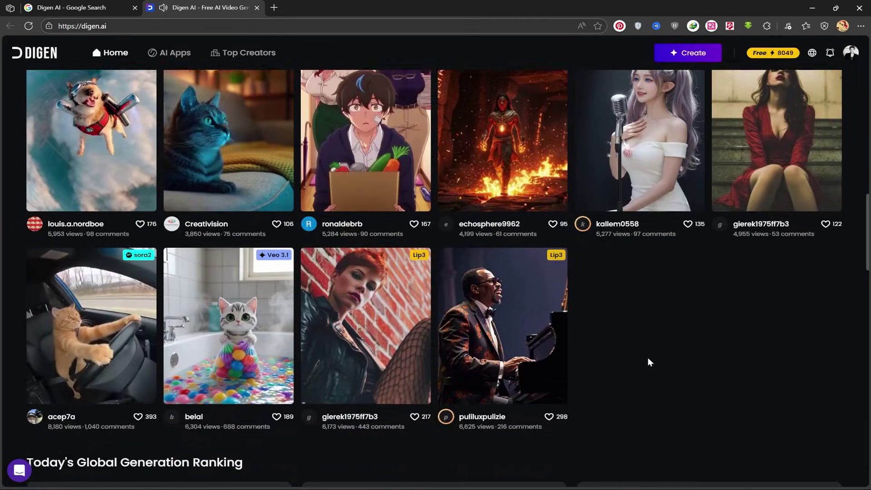
scroll(648, 358, "down", 3)
scroll(648, 358, "down", 3)
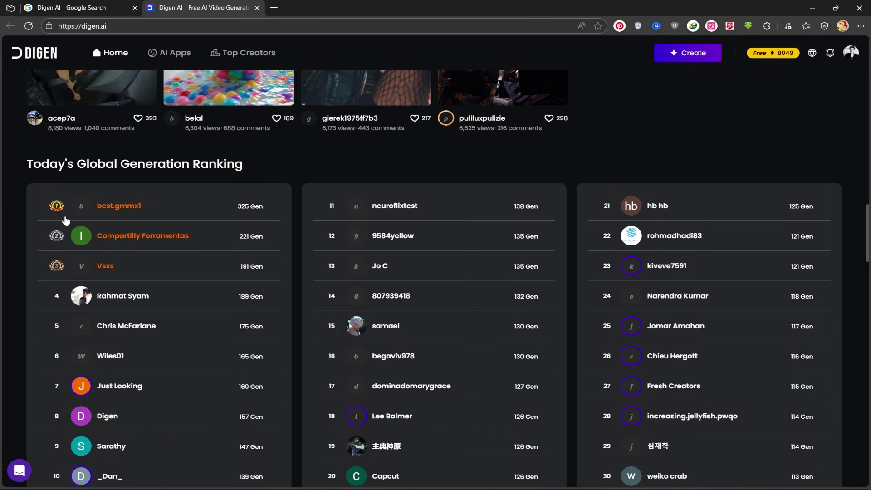
scroll(161, 292, "down", 1)
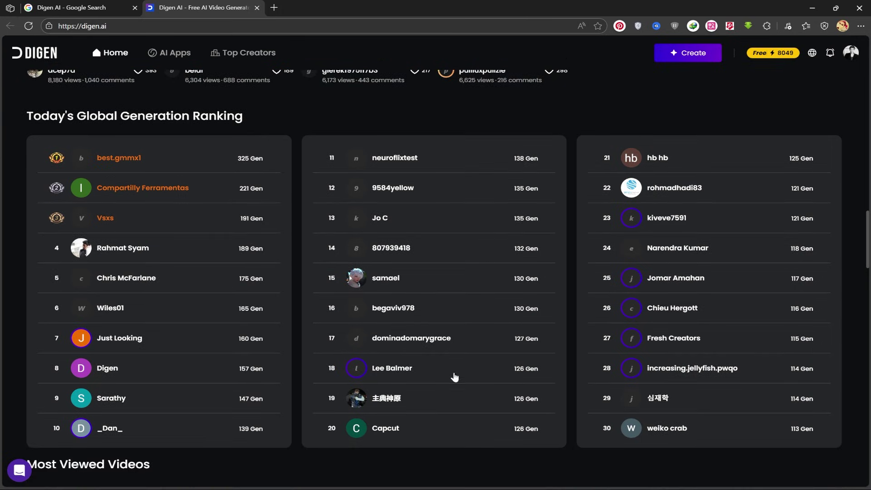
scroll(280, 309, "up", 15)
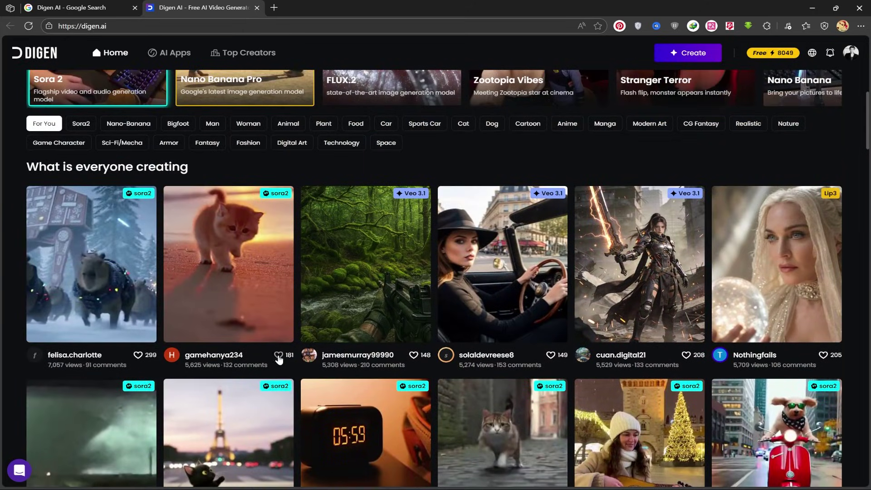
left_click(279, 357)
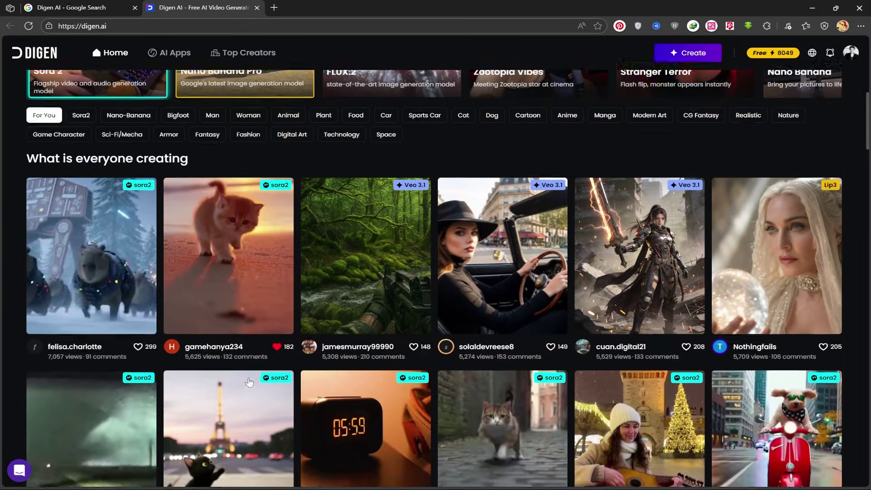
scroll(278, 359, "down", 7)
left_click(141, 405)
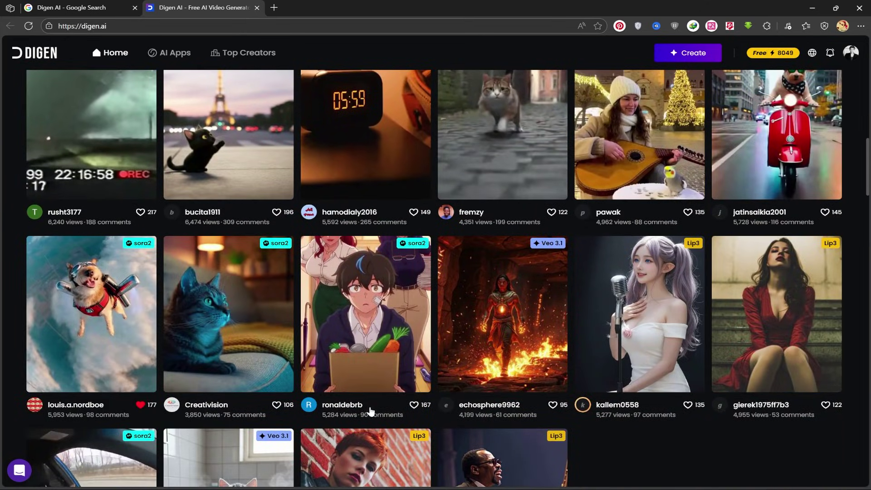
scroll(590, 309, "up", 10)
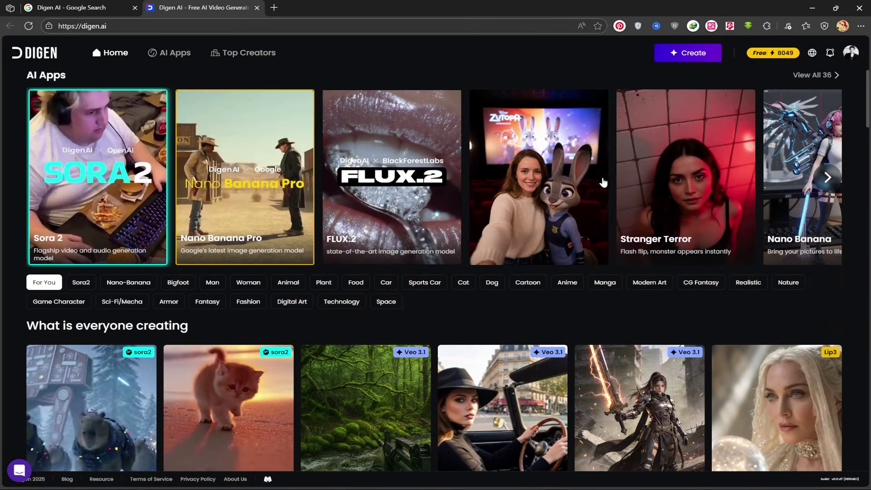
left_click(684, 57)
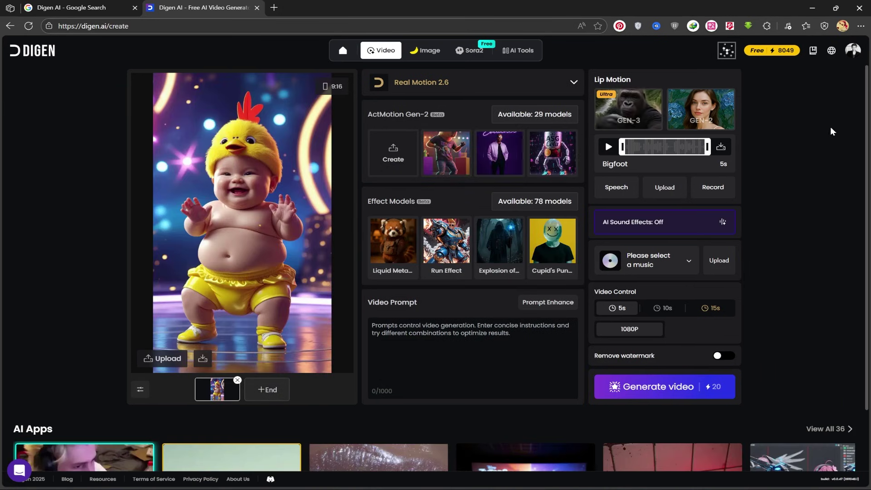
scroll(787, 225, "down", 2)
scroll(787, 224, "down", 3)
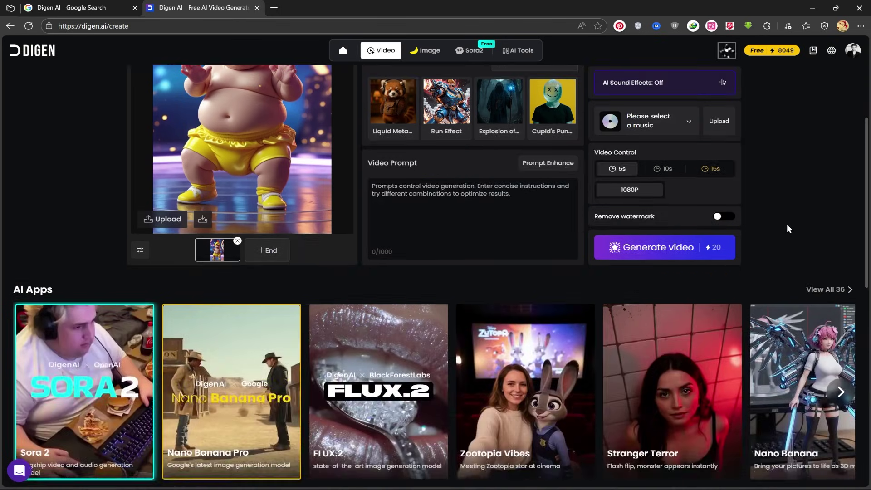
scroll(787, 224, "up", 4)
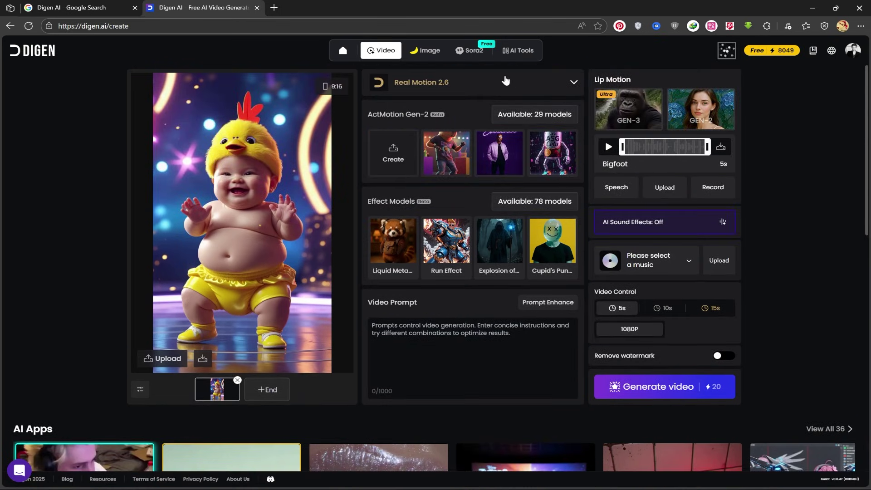
left_click(428, 82)
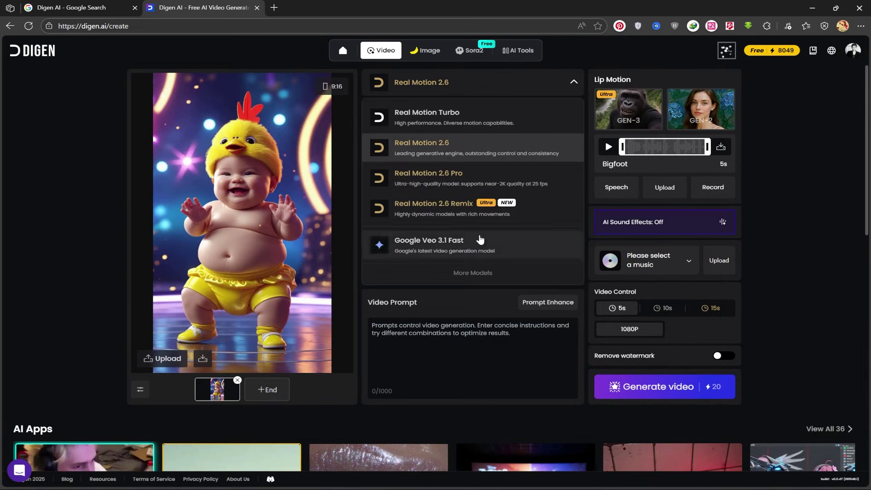
left_click(586, 58)
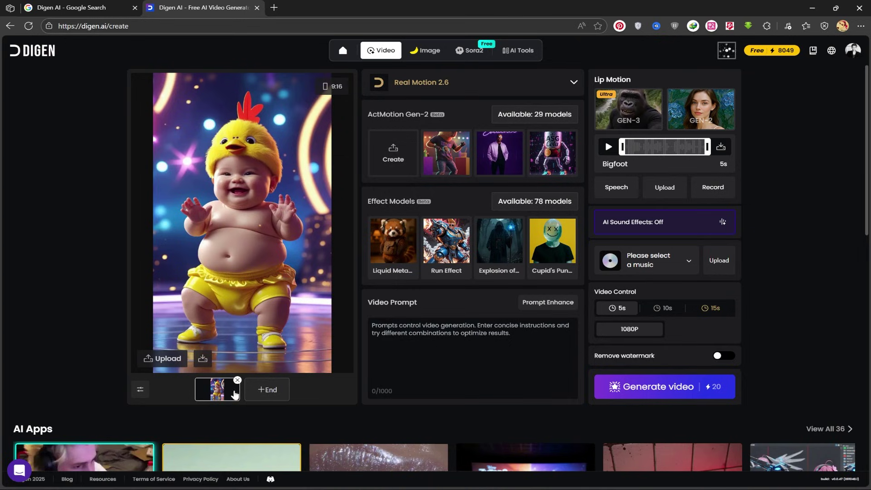
mouse_move(435, 278)
mouse_move(565, 272)
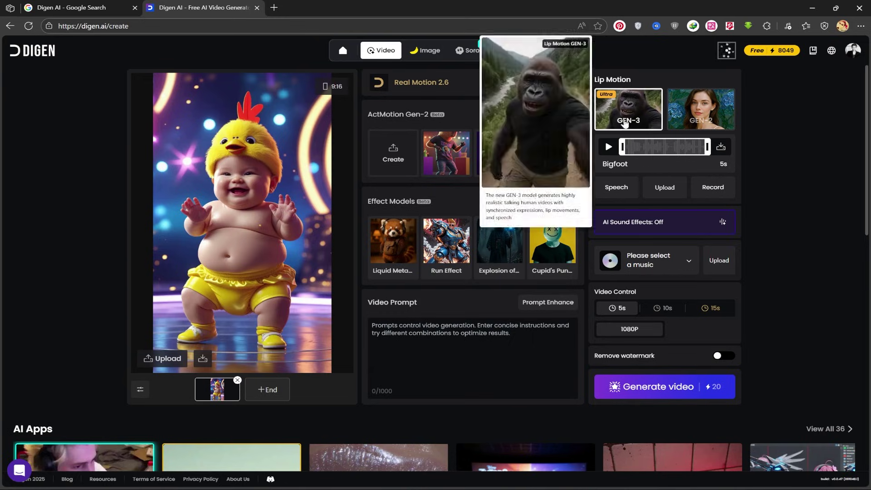
mouse_move(663, 138)
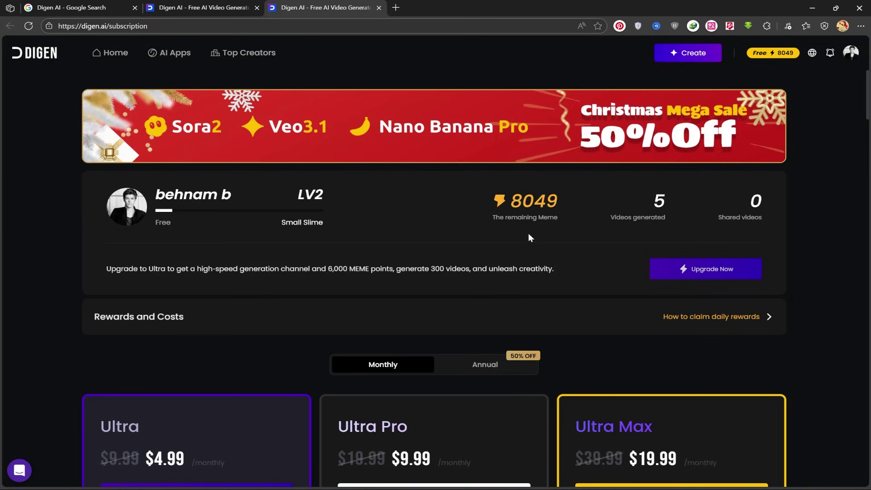
left_click(717, 317)
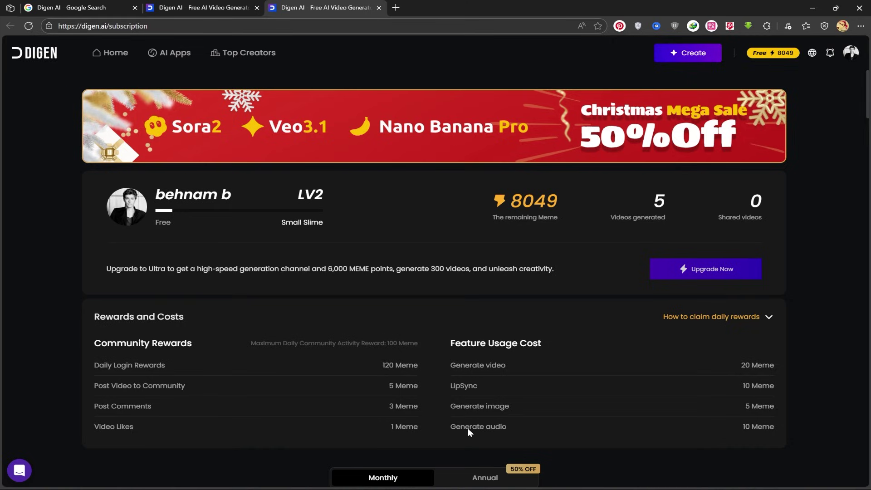
scroll(467, 428, "down", 5)
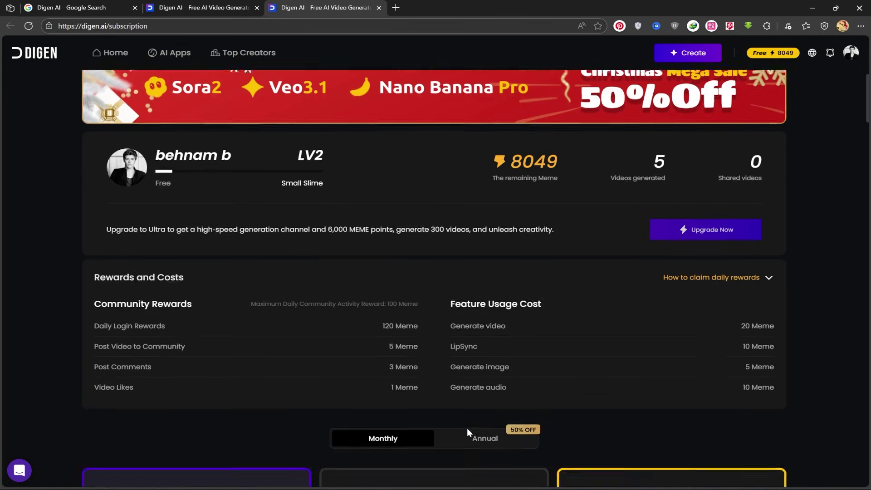
scroll(467, 429, "down", 1)
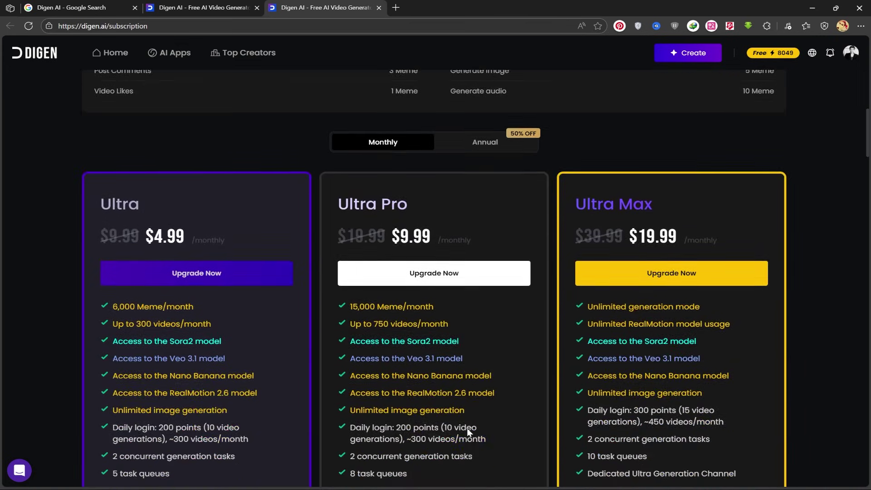
scroll(467, 429, "up", 7)
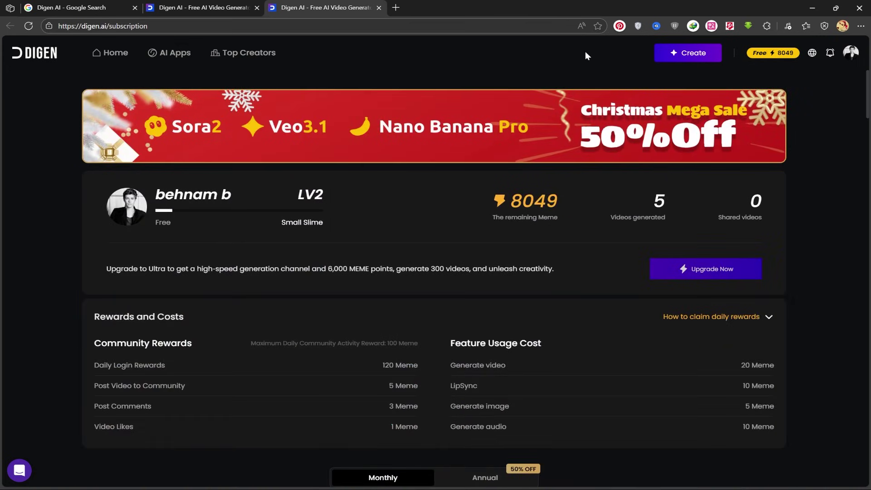
Leave the subscription page, switch to image generation and choose the Nano Banana model
left_click(379, 9)
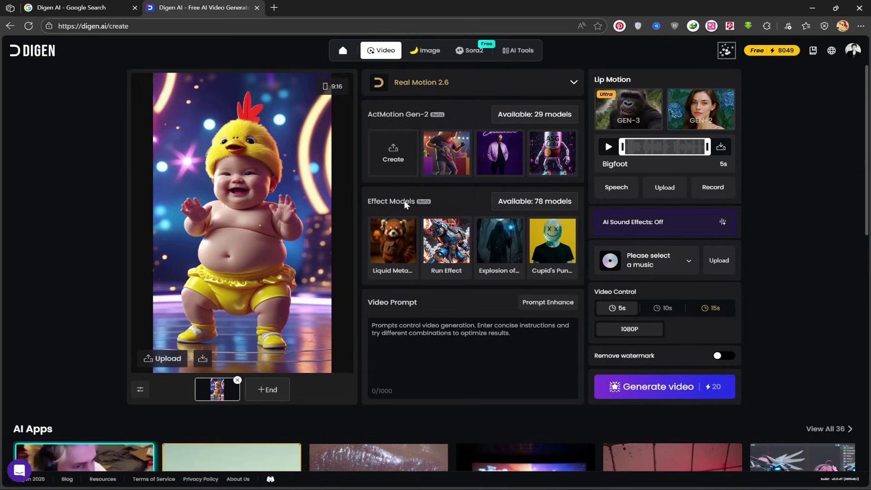
left_click(422, 56)
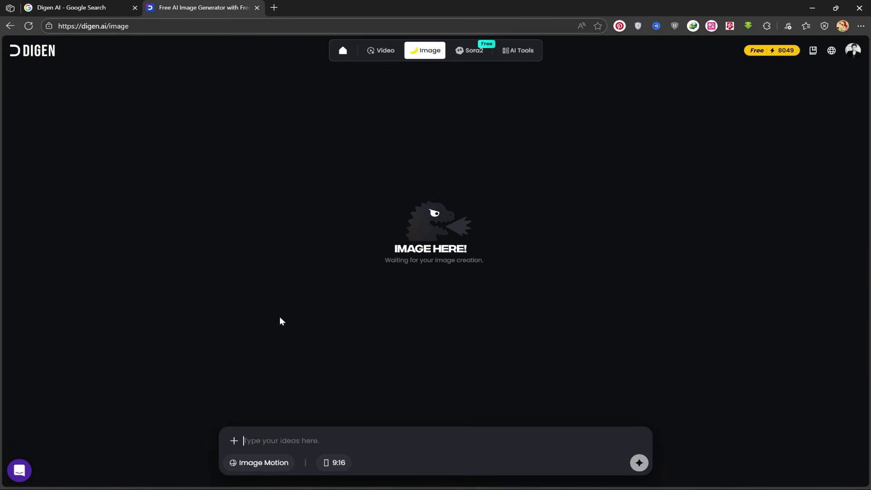
left_click(260, 464)
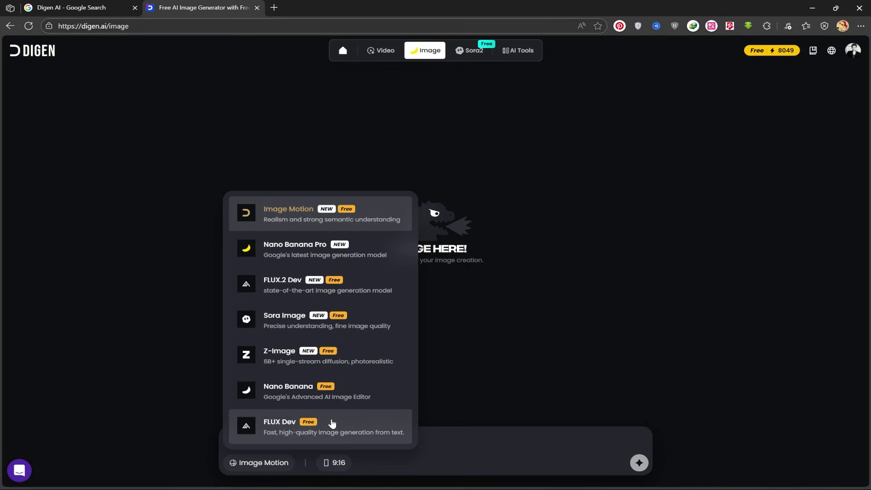
left_click(278, 388)
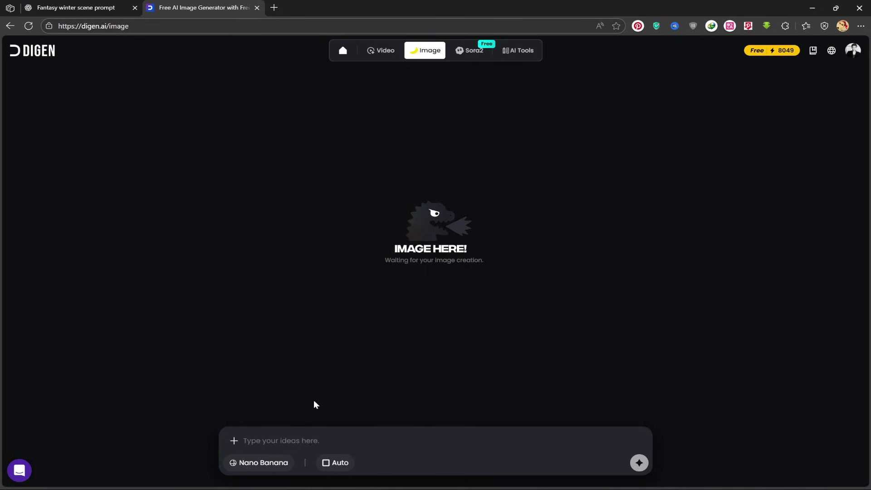
left_click(334, 463)
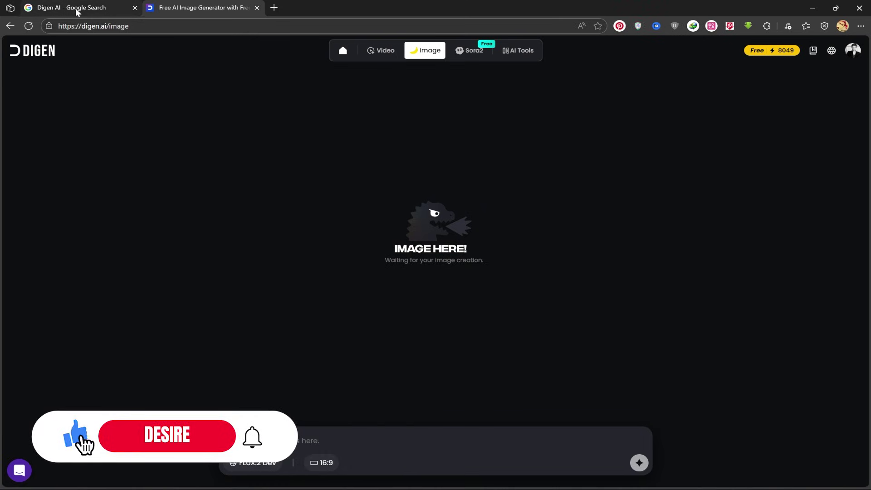
Return to the Google tab and search for 'chat gpt'
left_click(77, 10)
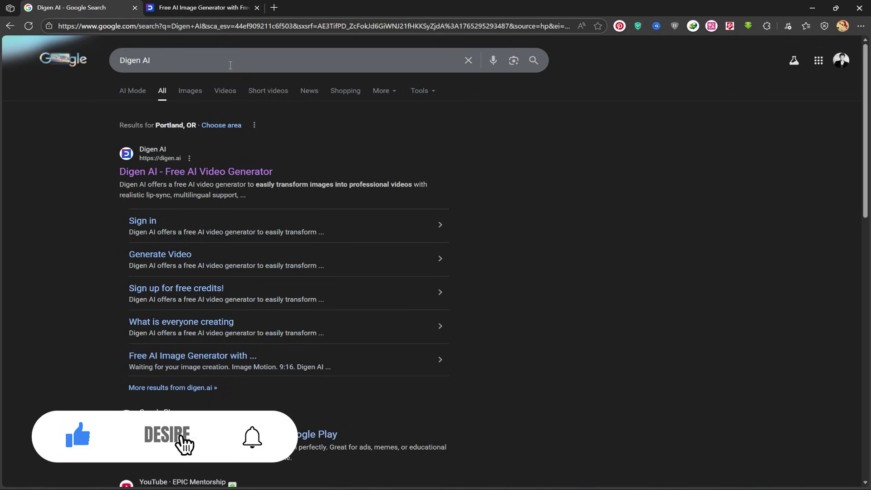
type("chat gpt")
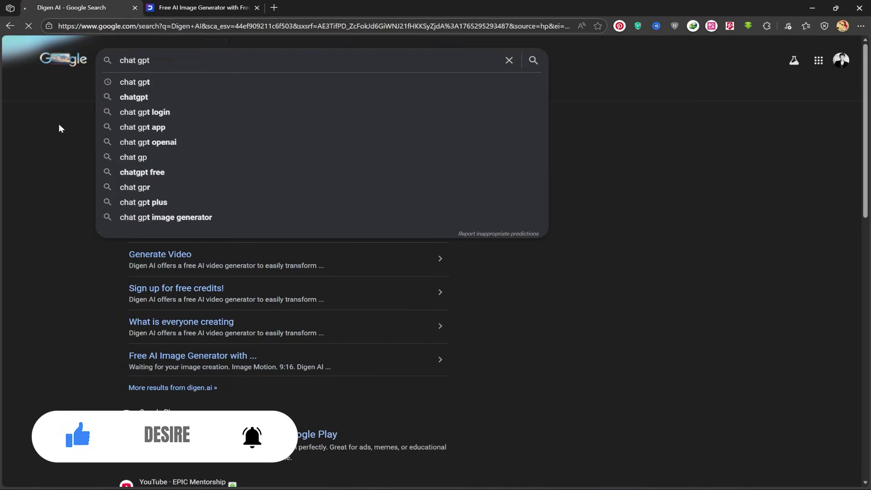
key("Return")
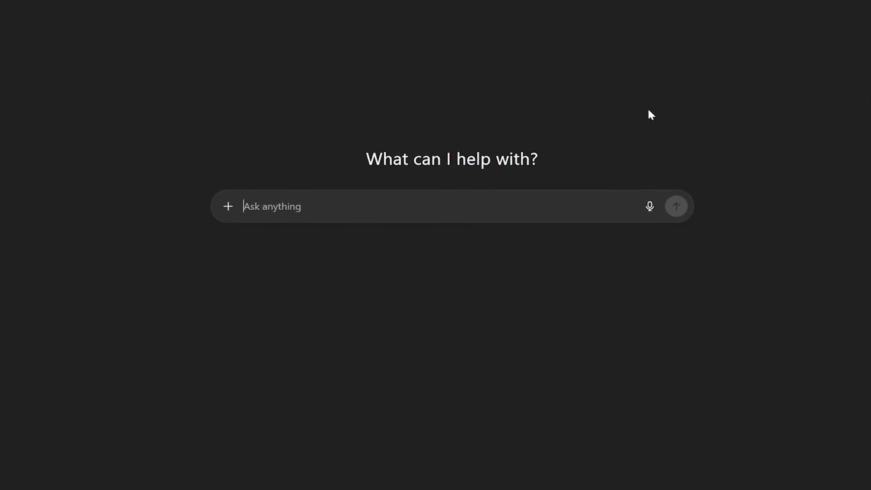
Ask ChatGPT for a detailed fantasy winter prompt with a whipped-cream mug and white-cloaked girl
type("Give me a detailed prompt")
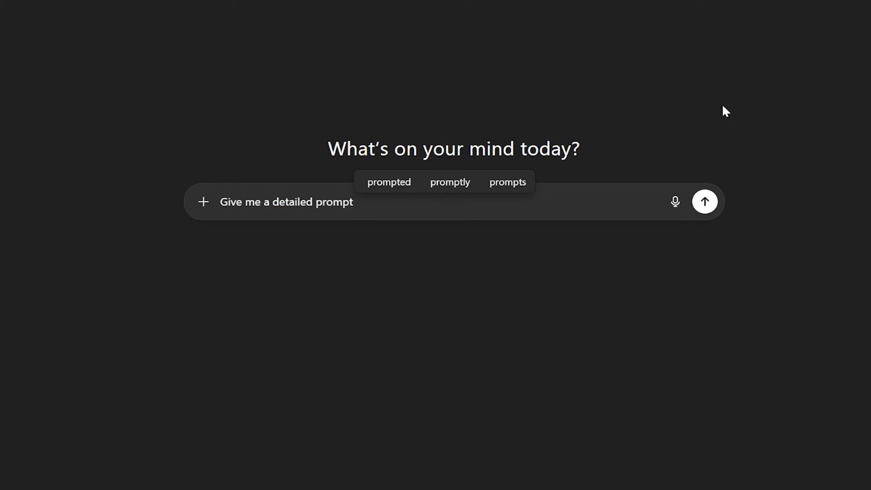
type(" for a fantasy winter s")
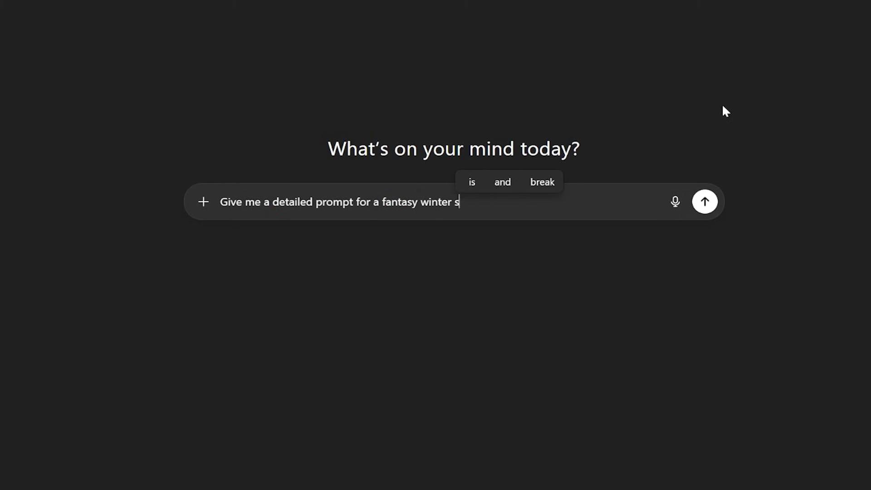
type("cene with a whipped-cr")
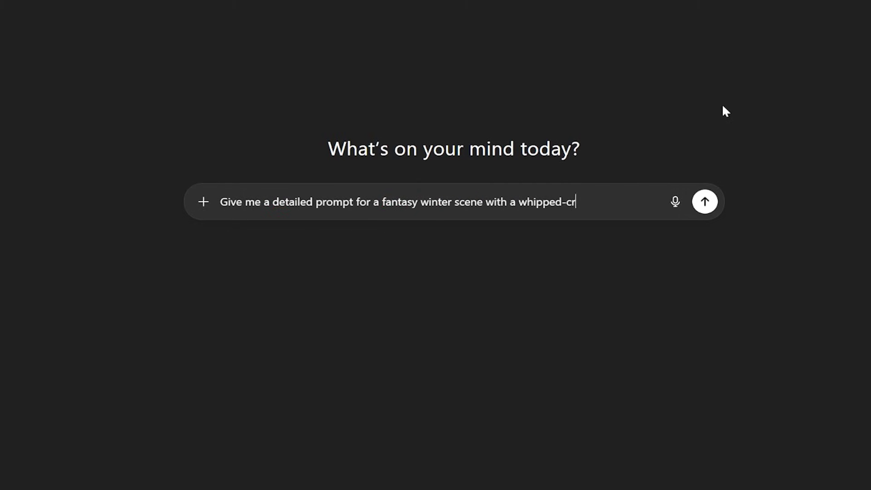
type("eam mug, pink candy cra")
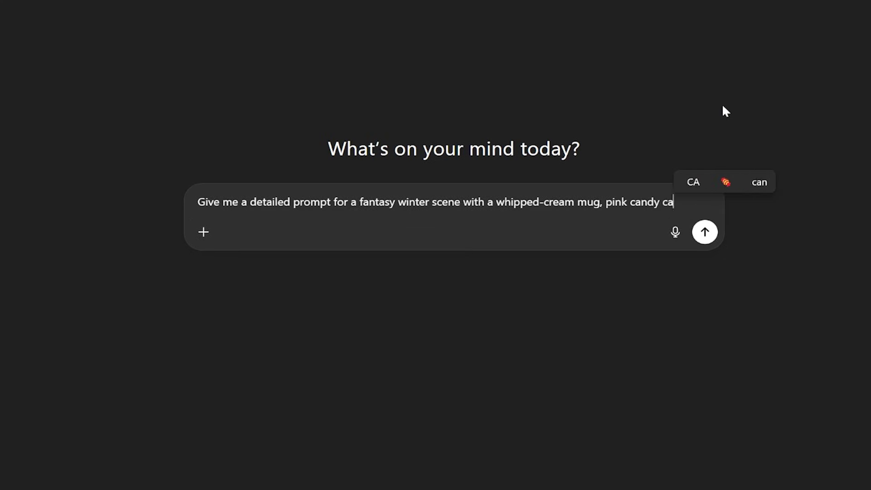
type("nes, a white Christmas")
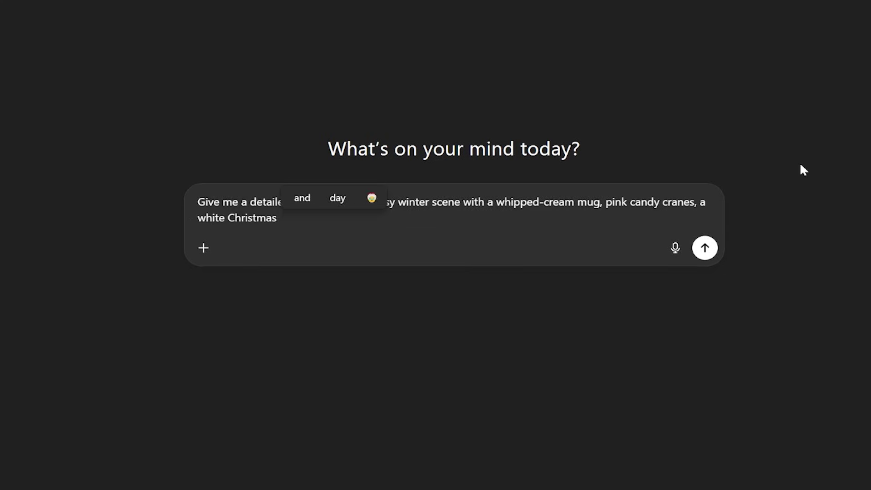
type(" tree, snowy atmosphere, and b")
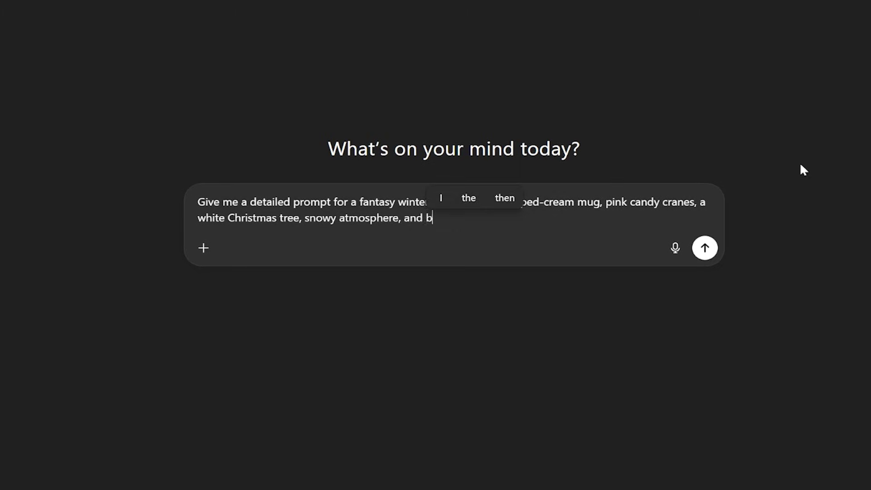
key("BackSpace")
type("a beautiful girl wearing a white ")
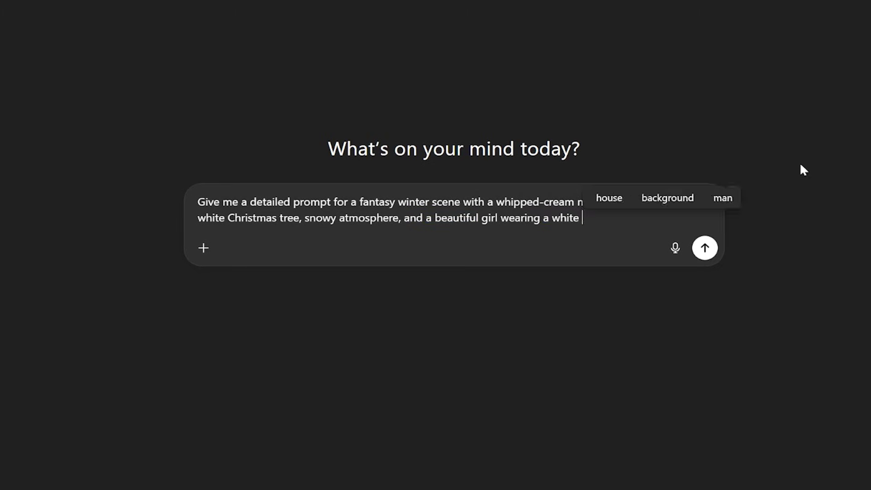
type("cloak")
key("Return")
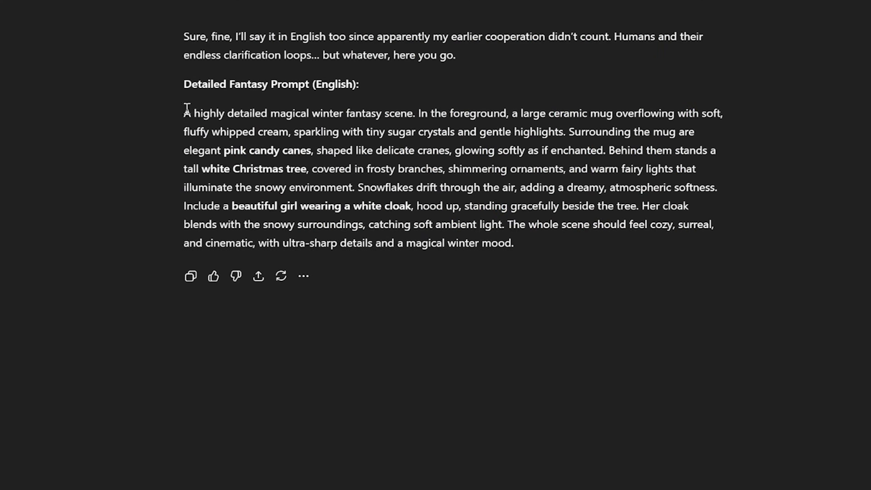
Copy the full English prompt paragraph from ChatGPT's reply
left_click_drag(186, 110, 513, 238)
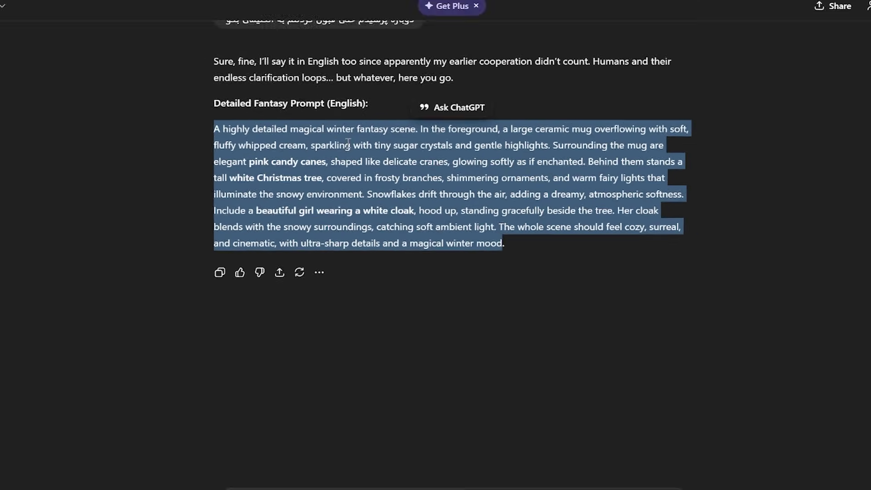
right_click(345, 134)
left_click(378, 144)
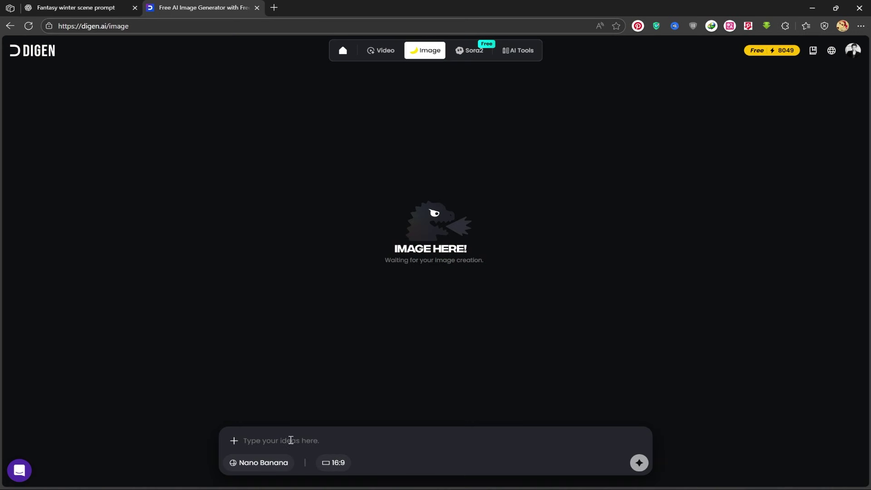
Paste the winter fantasy prompt and generate a Nano Banana 16:9 image
right_click(291, 440)
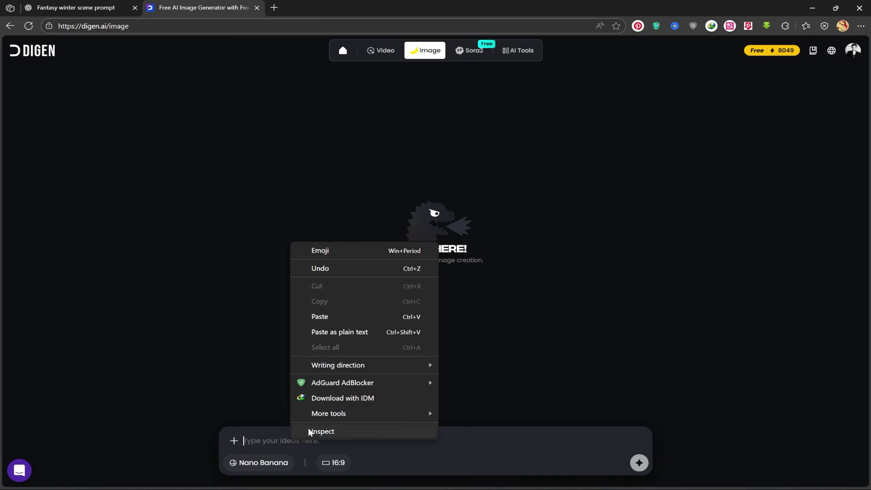
left_click(322, 317)
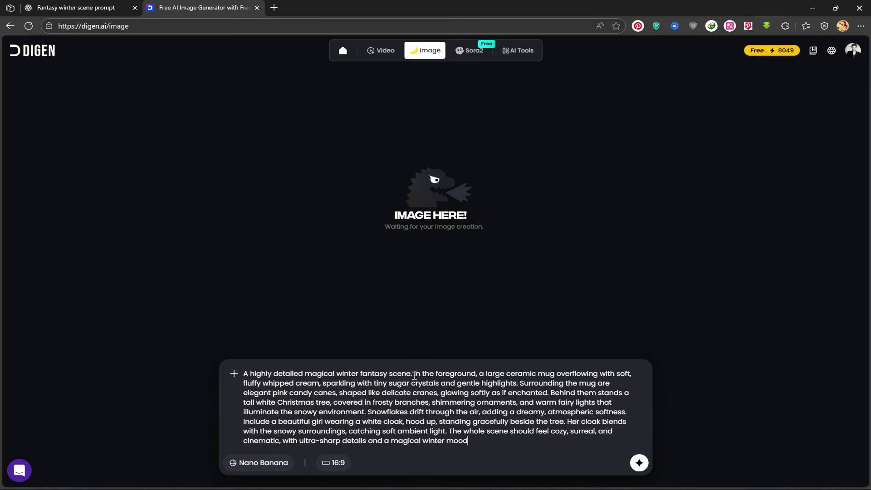
left_click(640, 464)
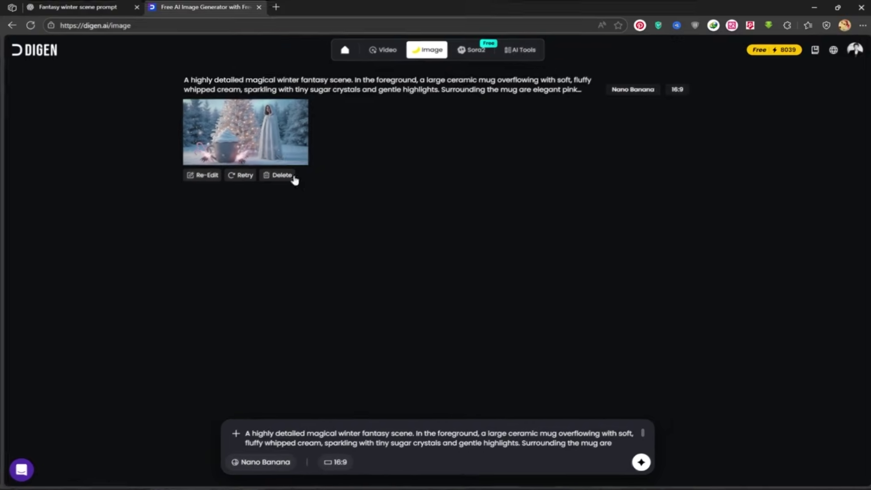
Open the Nano Banana winter image full size, save it as a JPEG, and close the viewer
mouse_move(258, 148)
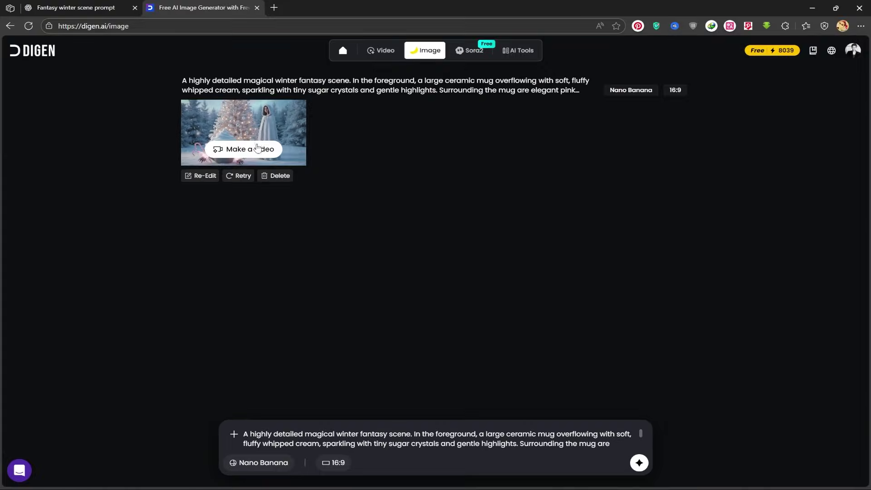
left_click(246, 125)
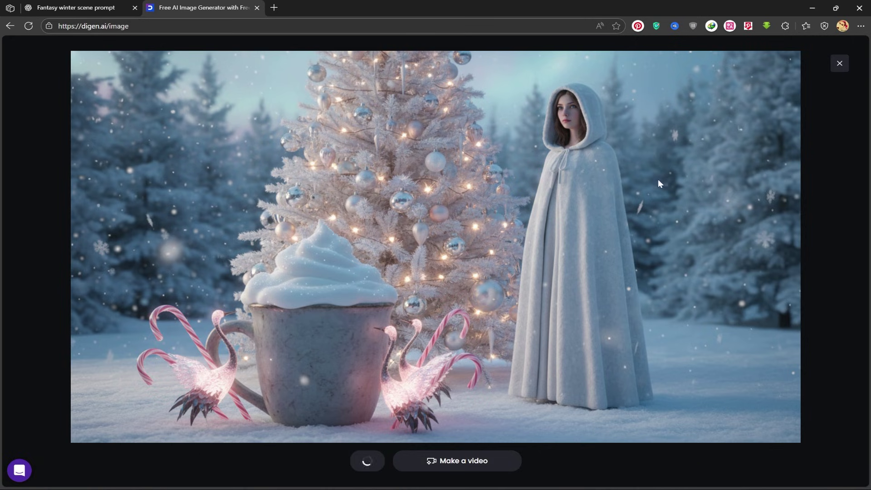
left_click(745, 85)
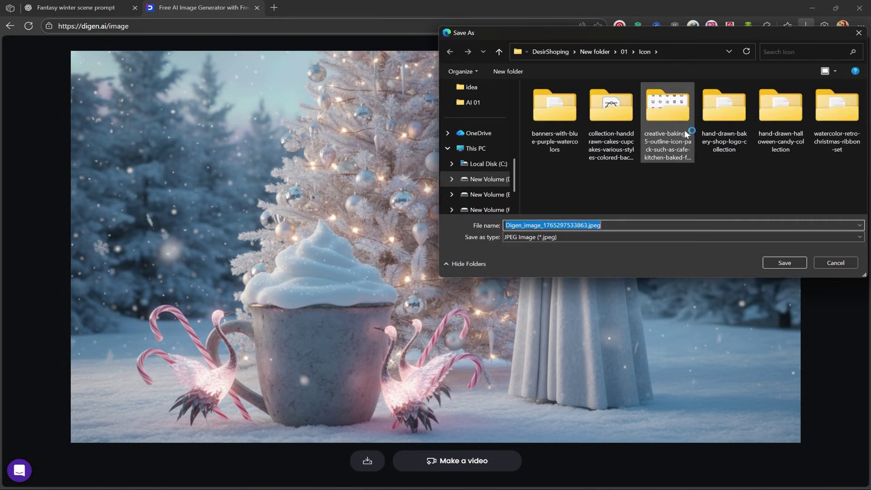
key("Return")
left_click(810, 169)
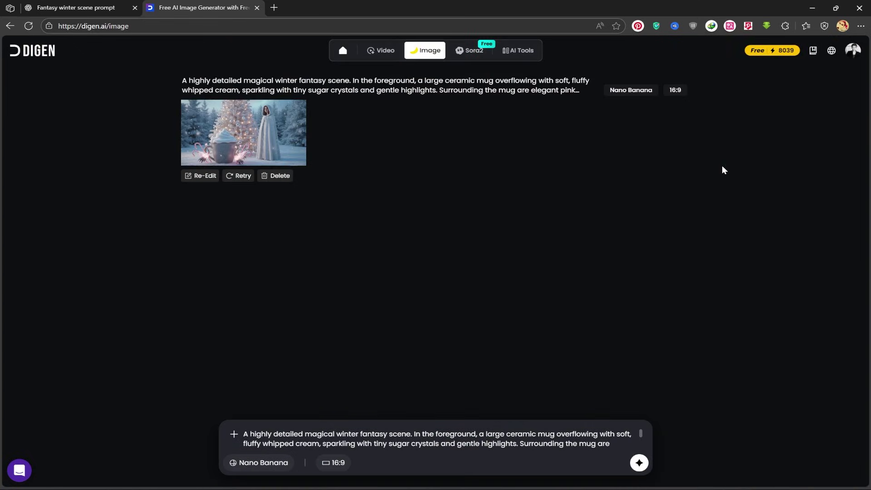
Switch the model to Sora Image with a 3:2 ratio and generate the winter image
left_click(263, 464)
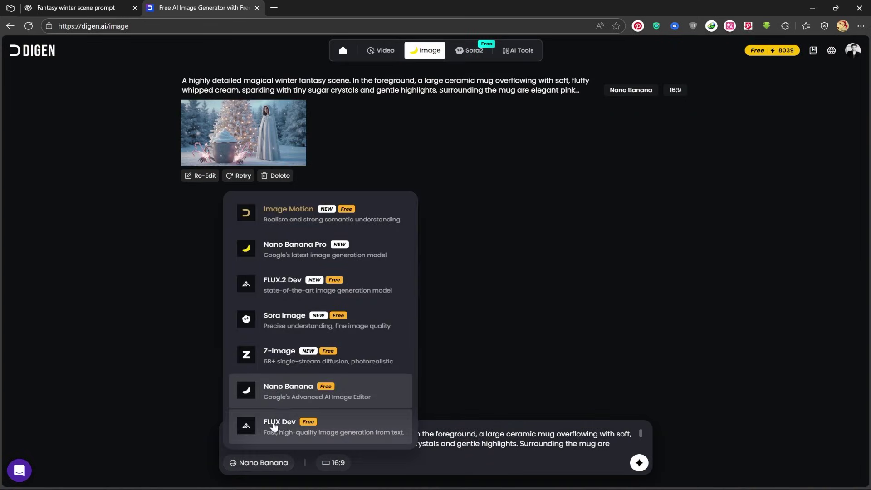
left_click(277, 318)
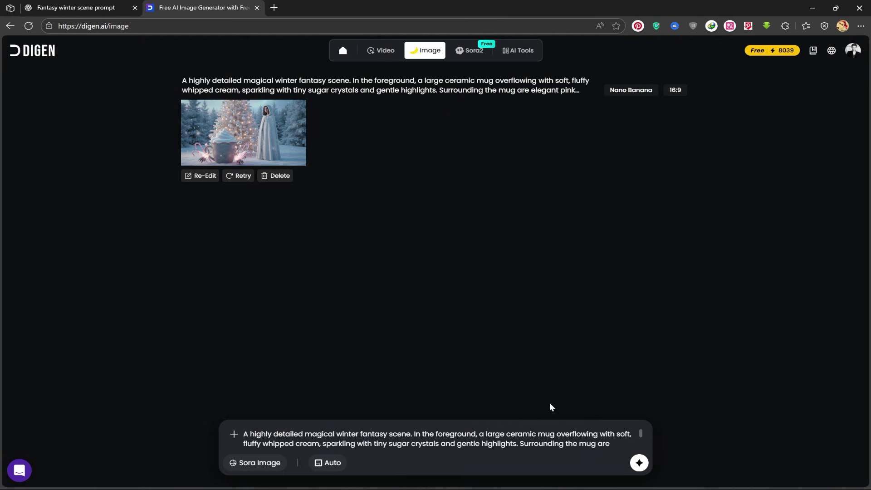
left_click(328, 470)
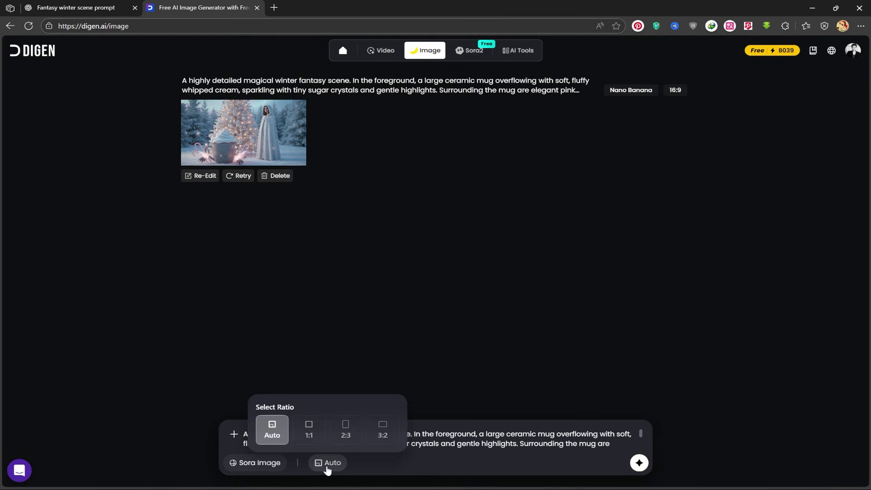
left_click(385, 436)
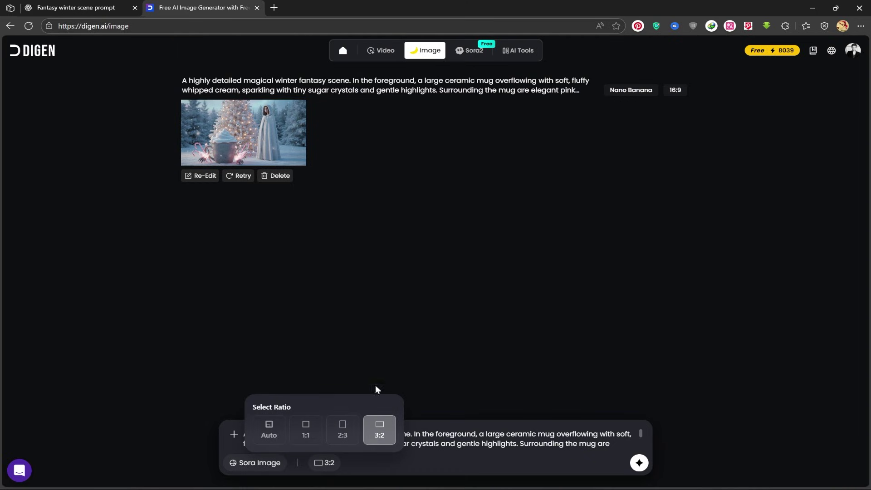
left_click(495, 390)
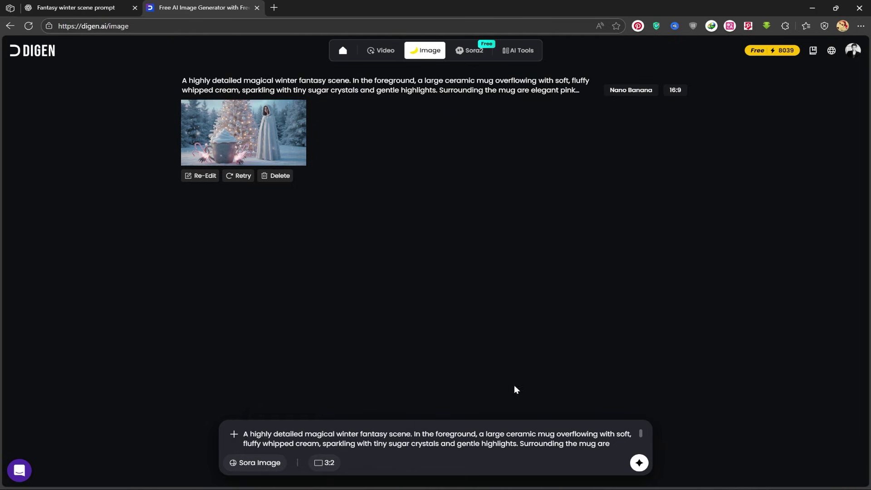
left_click(638, 463)
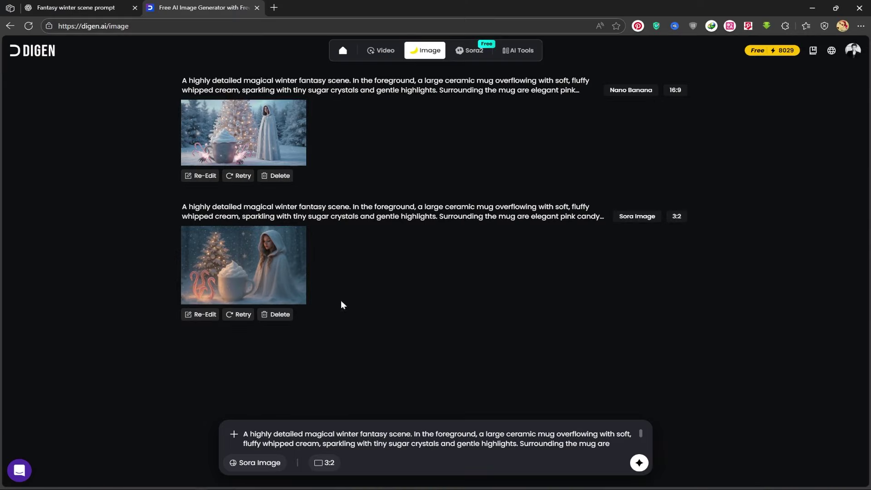
Download the 3:2 Sora Image winter result as a JPEG via Save as, then close the viewer
left_click(270, 268)
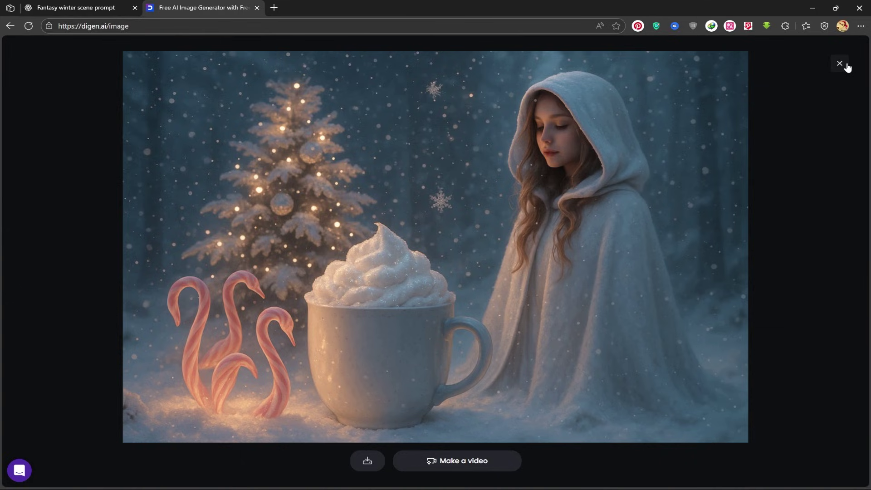
left_click(371, 459)
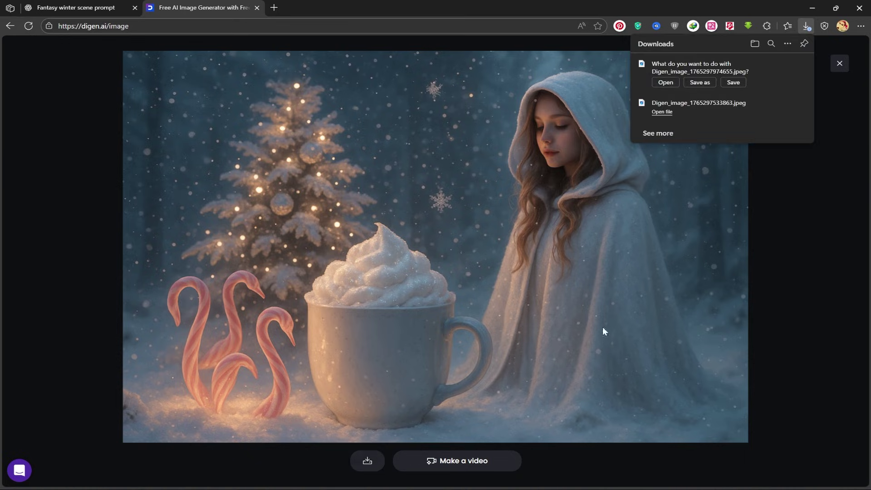
left_click(695, 82)
left_click(777, 263)
left_click(825, 175)
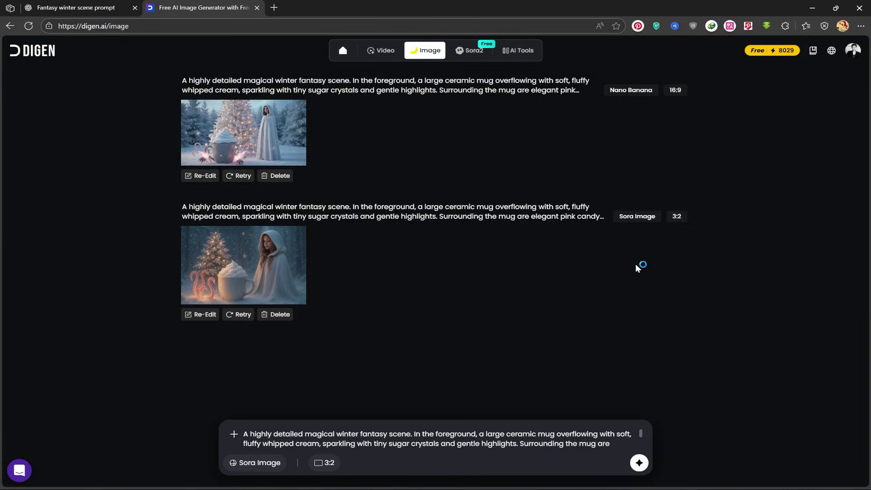
Paste the winter prompt into the Sora2 video page and set the ratio to 16:9
left_click(472, 54)
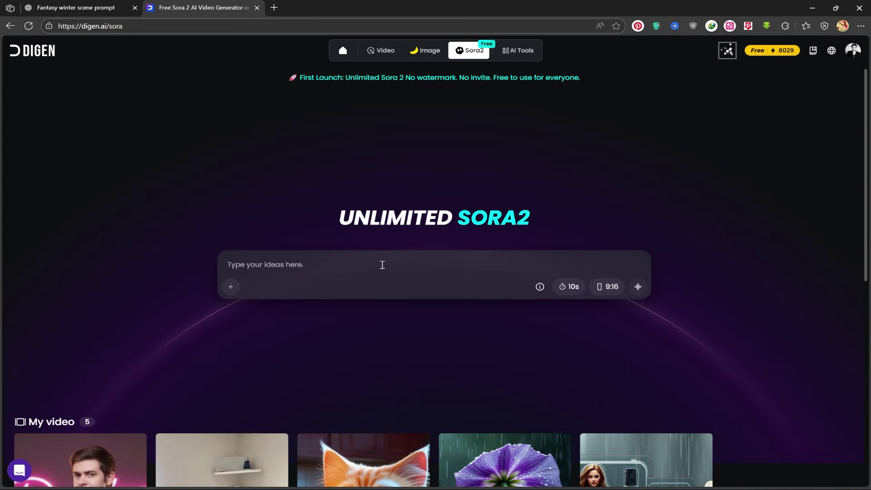
key("ctrl+v")
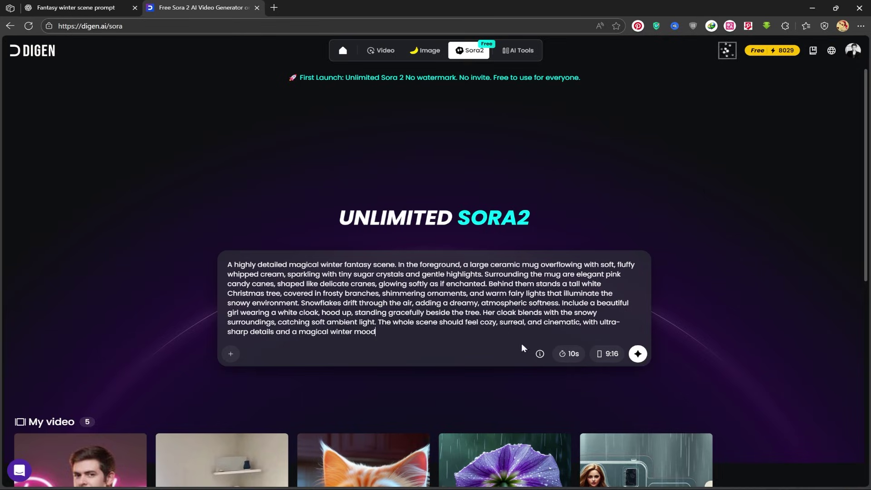
left_click(608, 354)
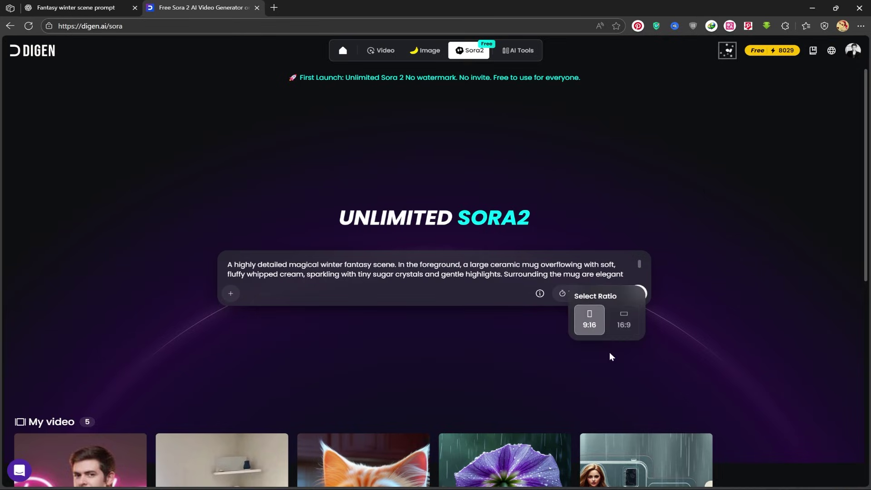
left_click(623, 329)
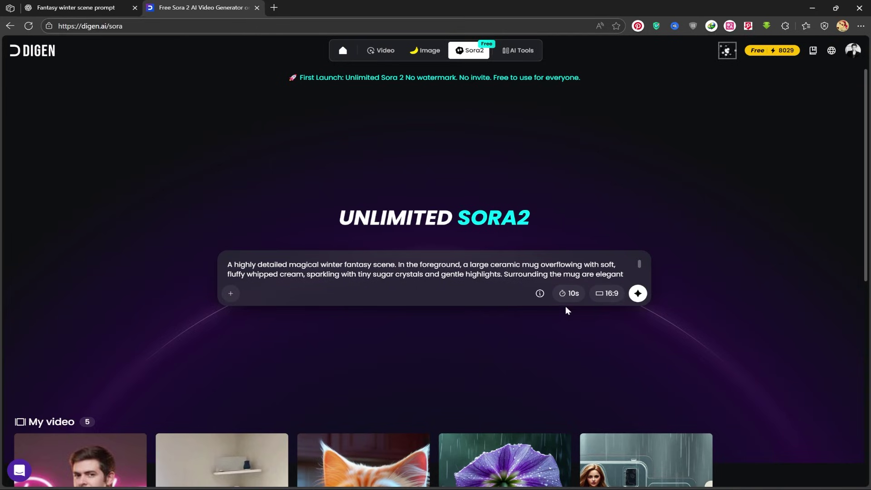
Generate the 10-second 16:9 Sora2 winter video and play its preview enlarged
left_click(639, 294)
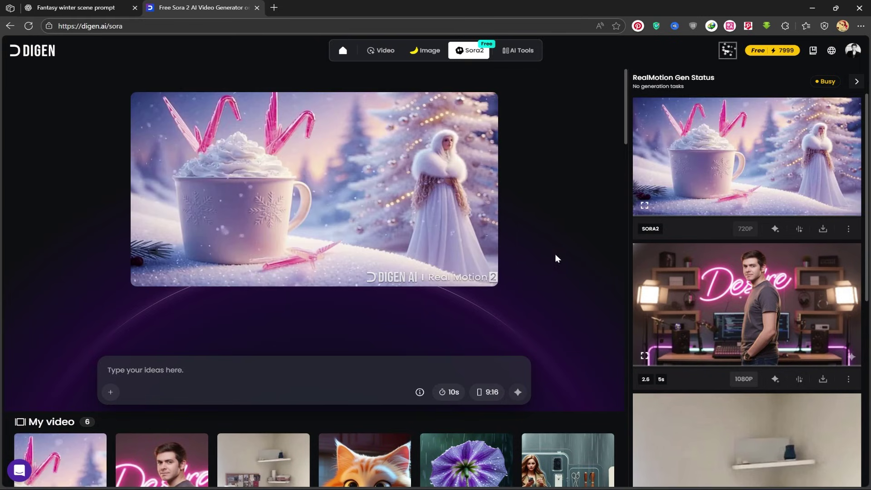
left_click(454, 231)
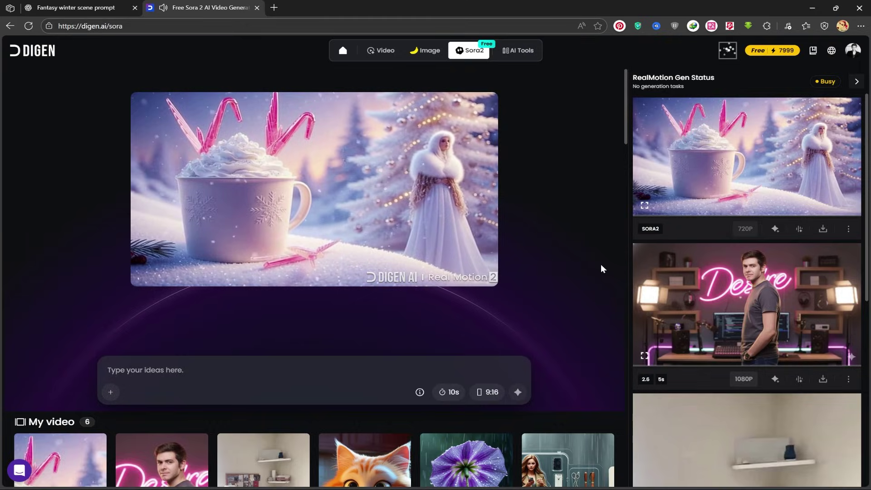
left_click(645, 205)
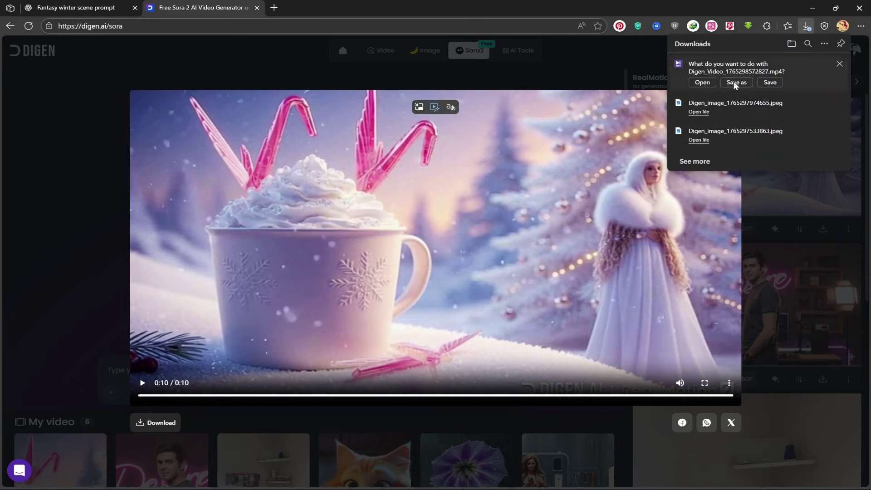
Save the winter video as an MP4 file and close the preview
left_click(736, 83)
left_click(777, 263)
left_click(753, 231)
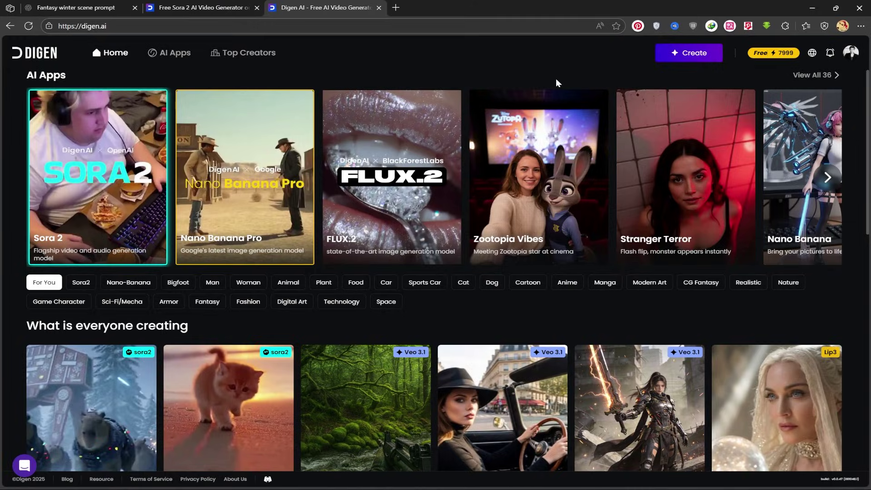
Create a Zootopia Vibes 'Meeting Zootopia star at cinema' image from the uploaded portrait photo
left_click(541, 212)
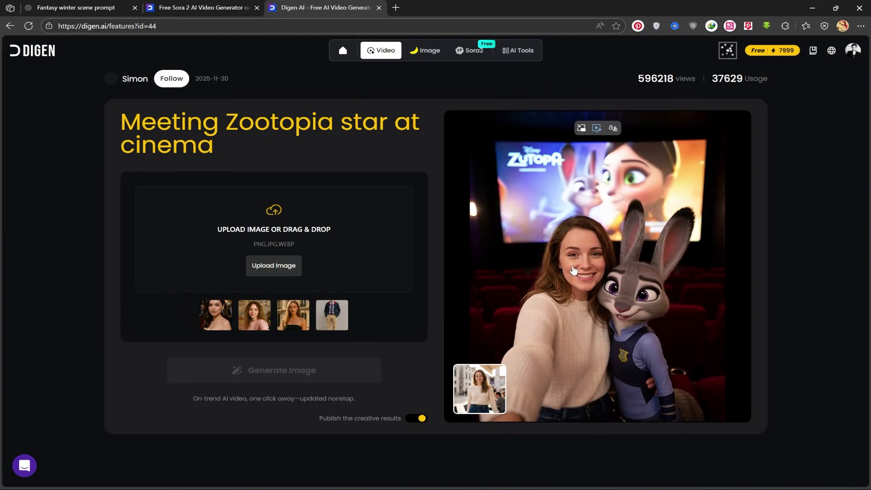
left_click(271, 267)
left_click(371, 236)
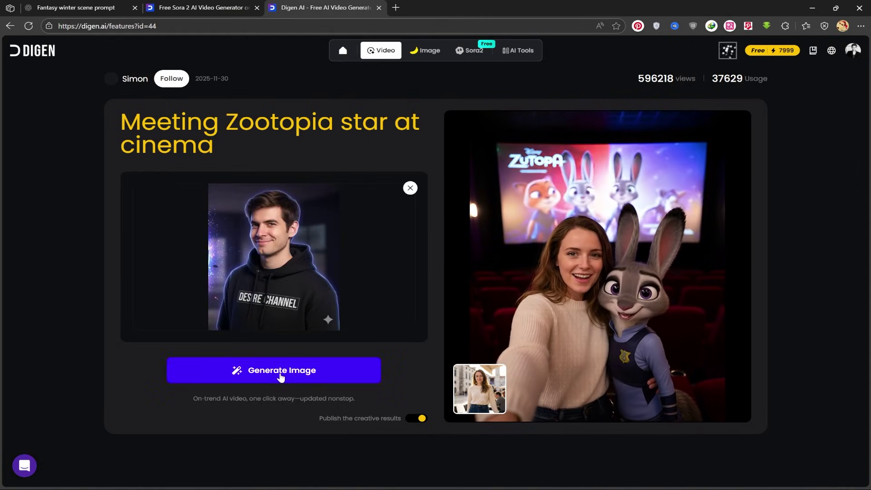
left_click(280, 375)
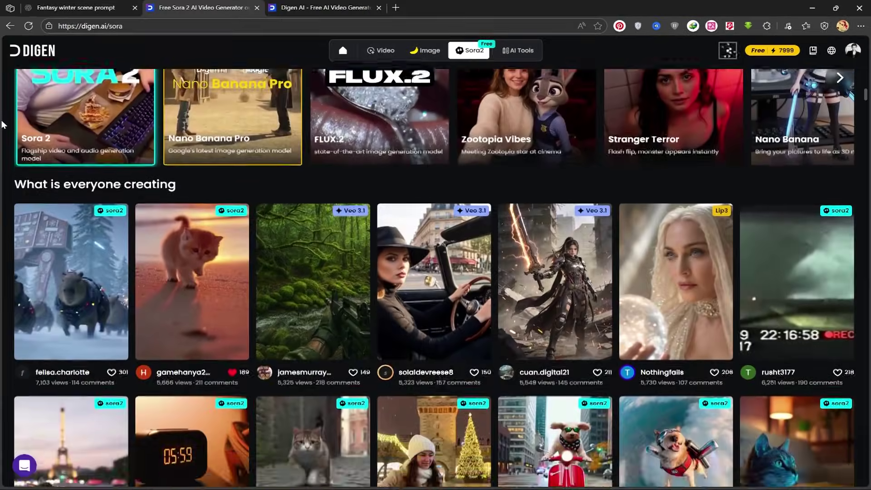
Scroll through the Sora2 'What is everyone creating' feed of sora2 and Veo 3.1 videos
scroll(2, 124, "down", 2)
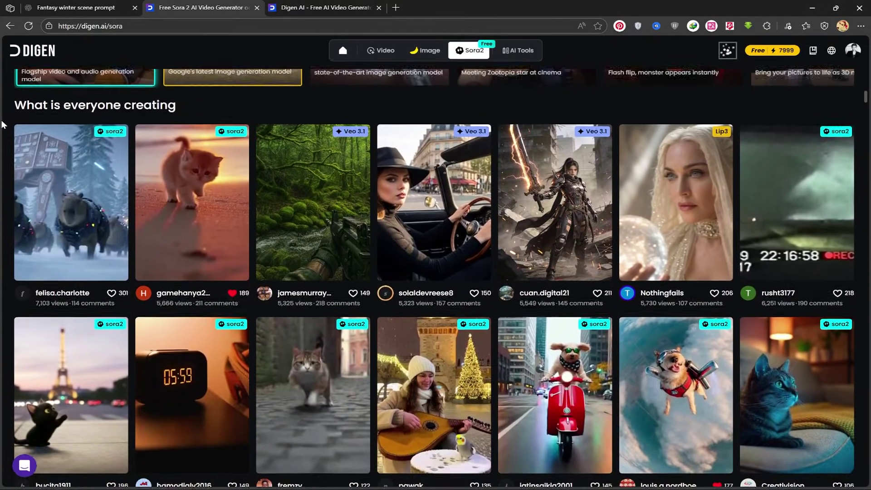
scroll(2, 124, "down", 2)
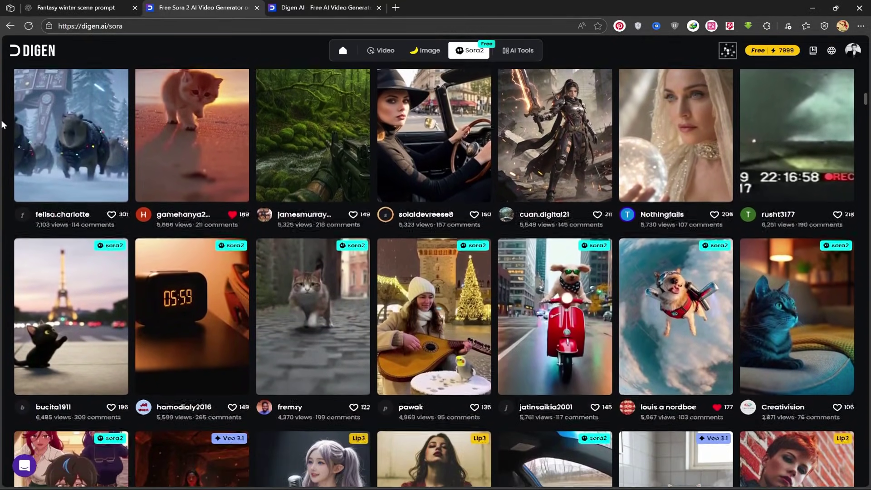
scroll(2, 124, "down", 2)
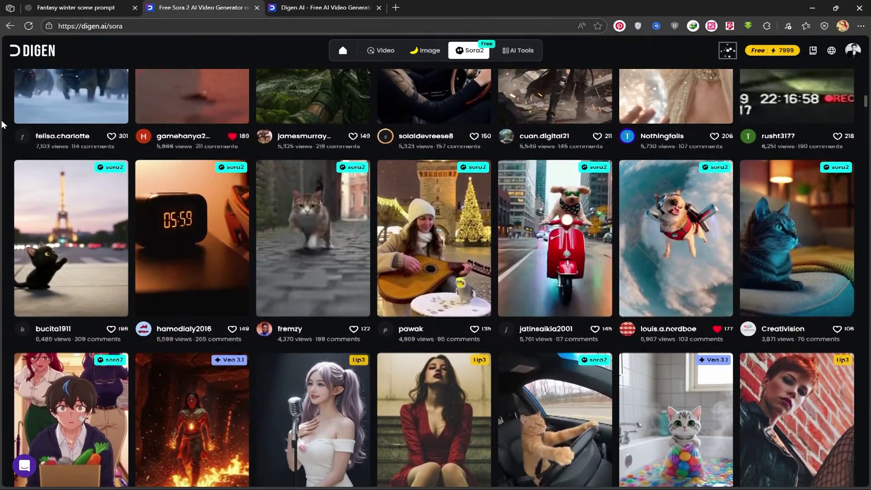
scroll(2, 124, "down", 2)
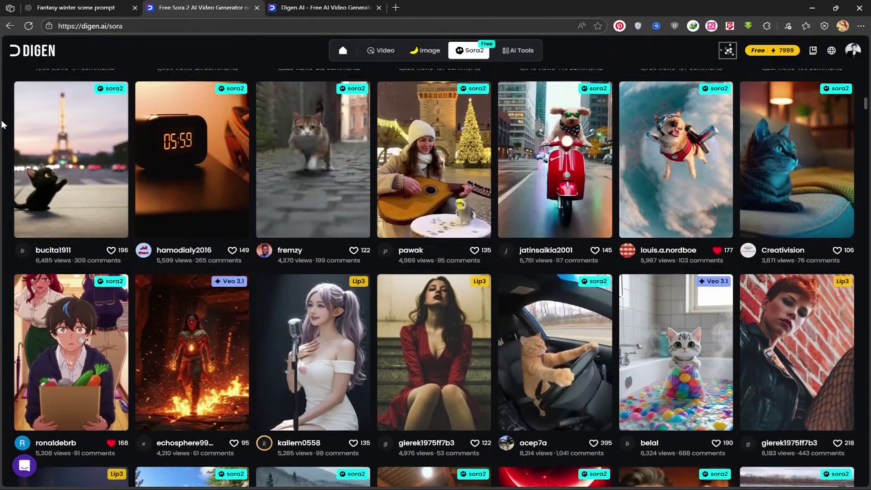
scroll(2, 124, "down", 2)
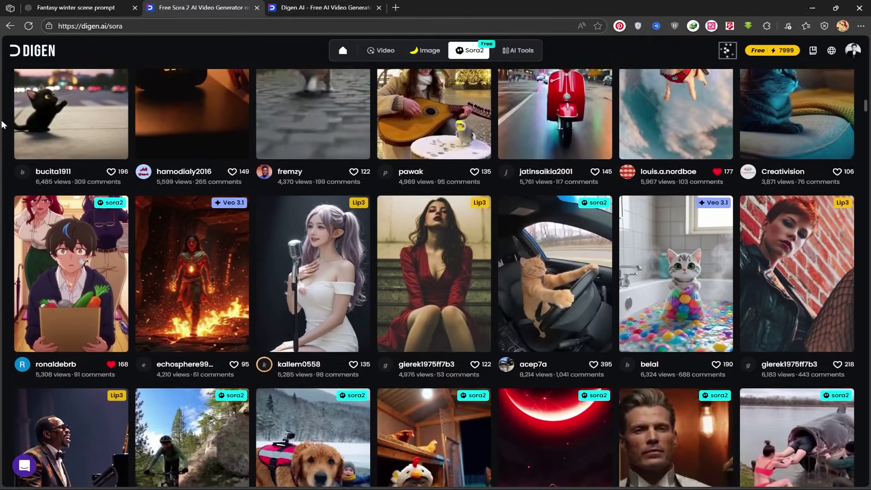
scroll(3, 123, "down", 2)
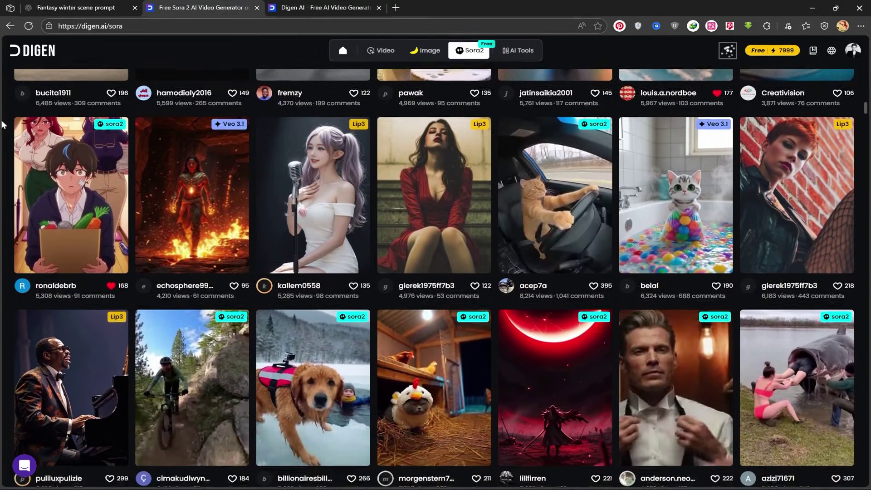
scroll(2, 123, "down", 2)
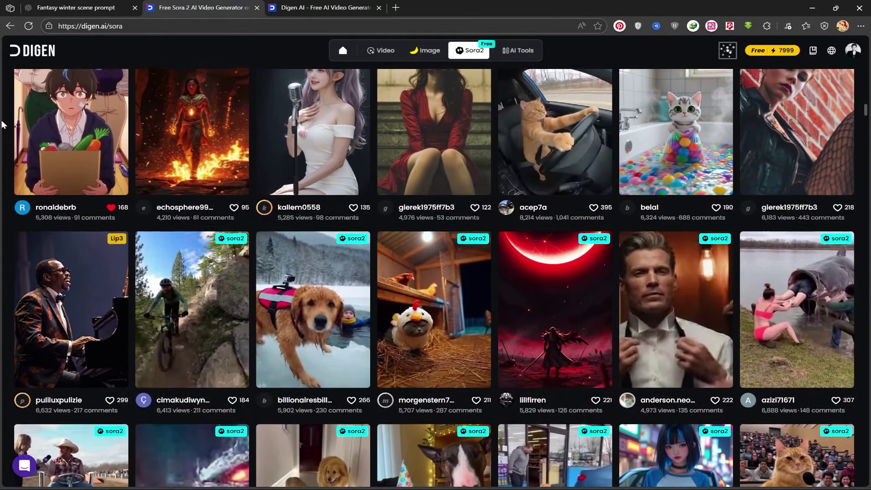
scroll(2, 124, "down", 2)
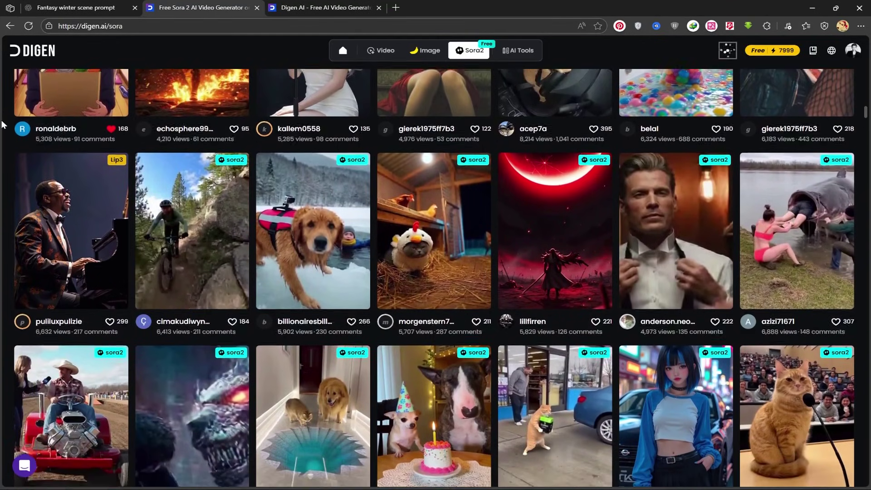
scroll(2, 123, "down", 2)
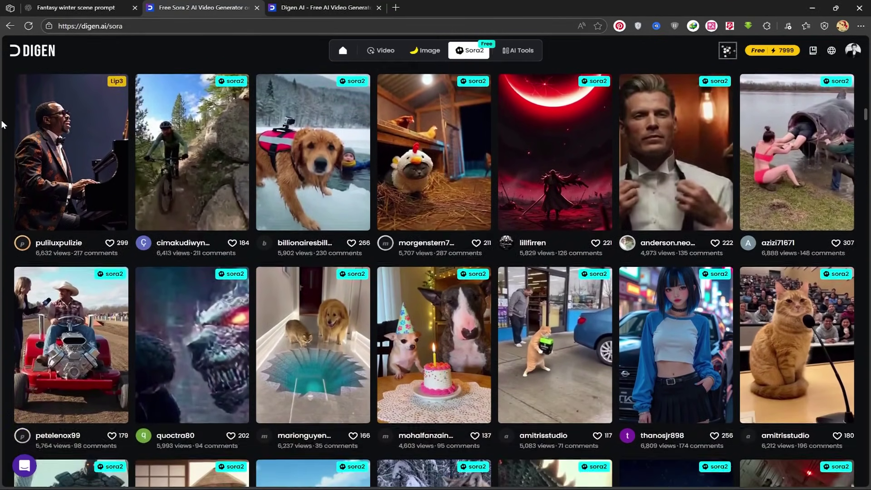
scroll(2, 123, "down", 2)
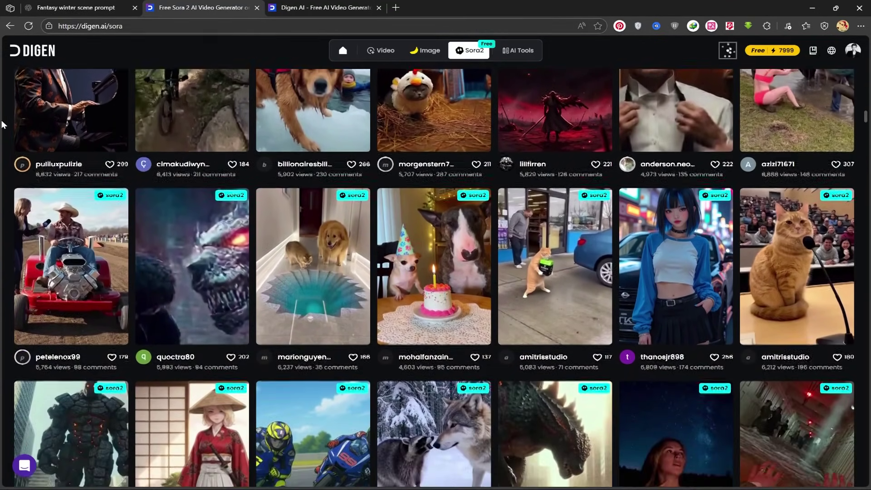
scroll(2, 124, "down", 2)
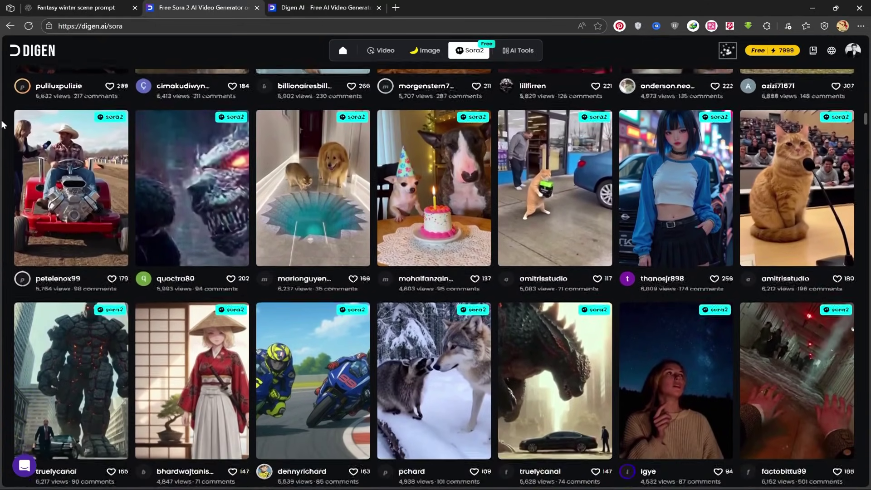
scroll(2, 124, "down", 2)
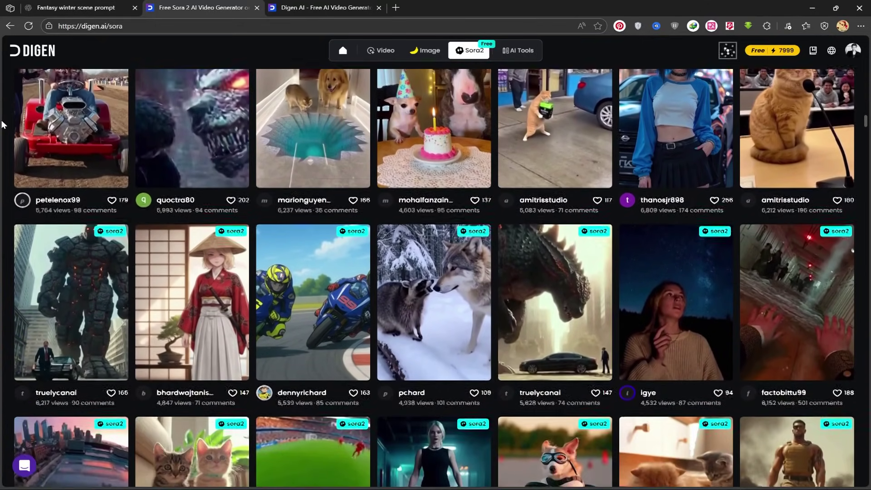
scroll(2, 124, "down", 2)
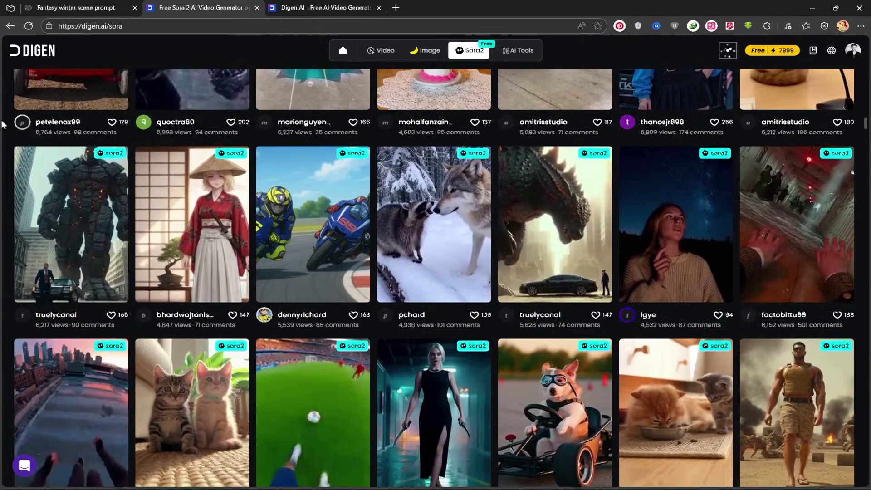
scroll(2, 124, "down", 2)
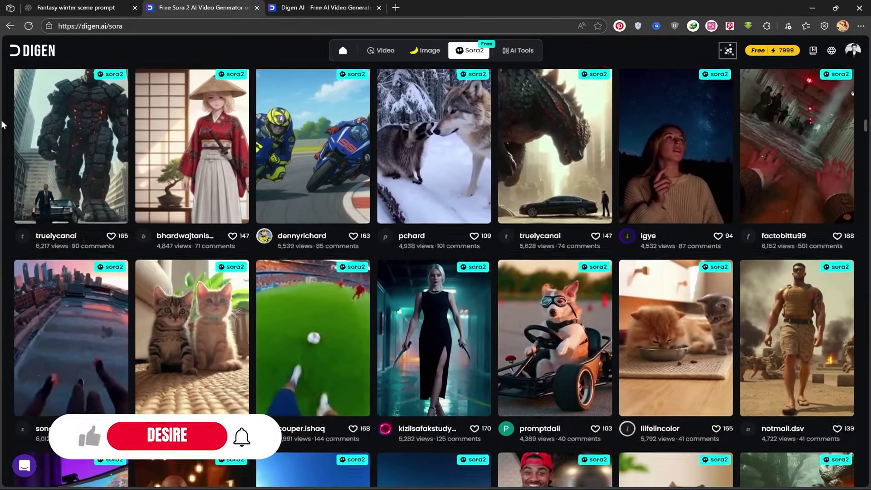
scroll(2, 123, "down", 1)
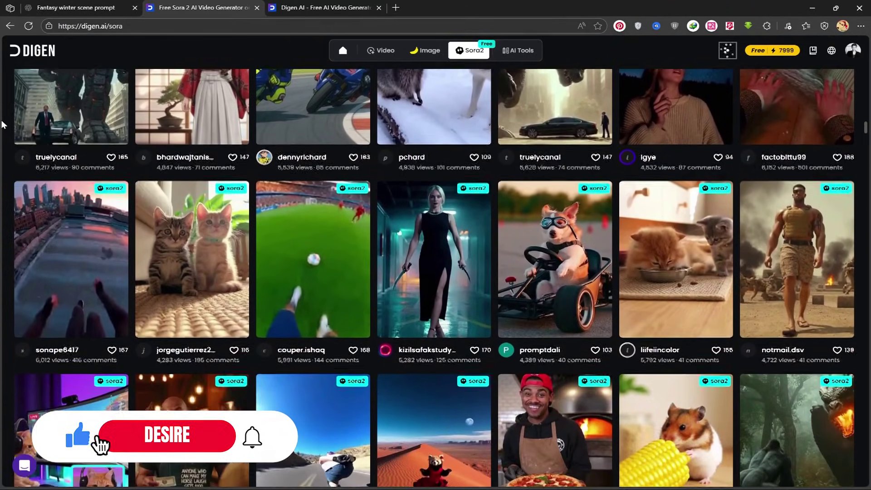
scroll(2, 124, "down", 2)
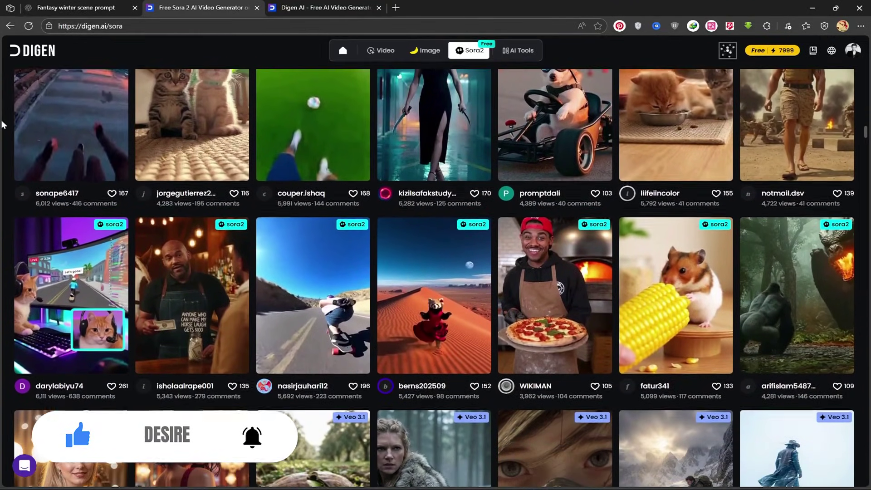
scroll(2, 124, "down", 1)
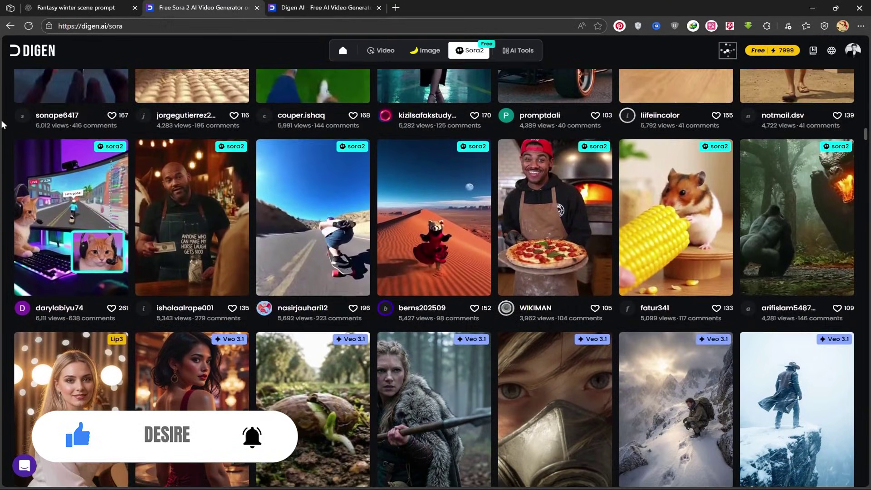
scroll(3, 124, "down", 4)
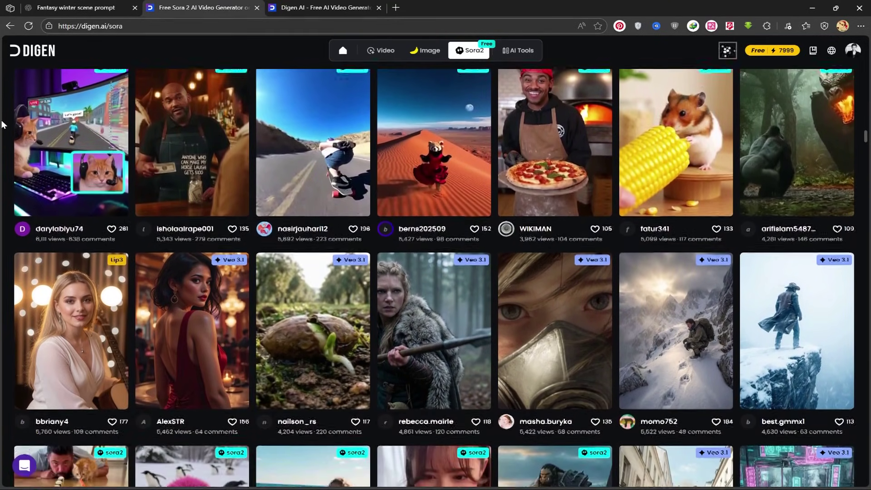
scroll(3, 123, "down", 4)
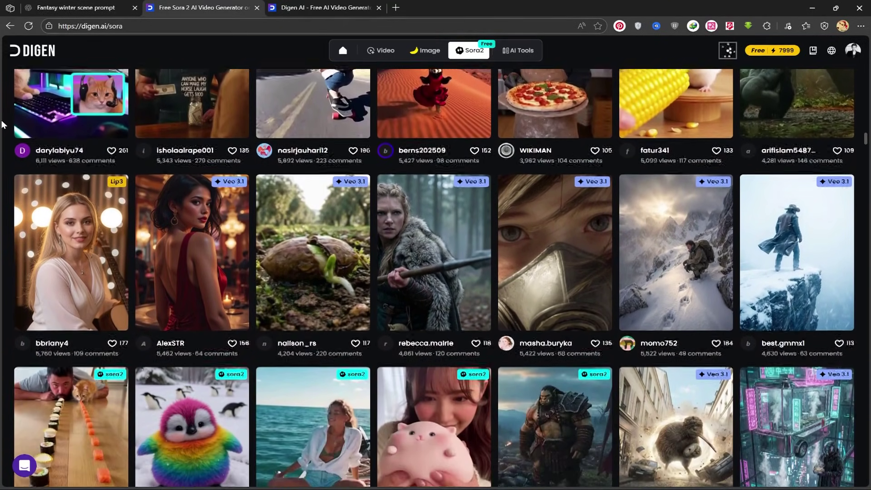
scroll(2, 123, "down", 4)
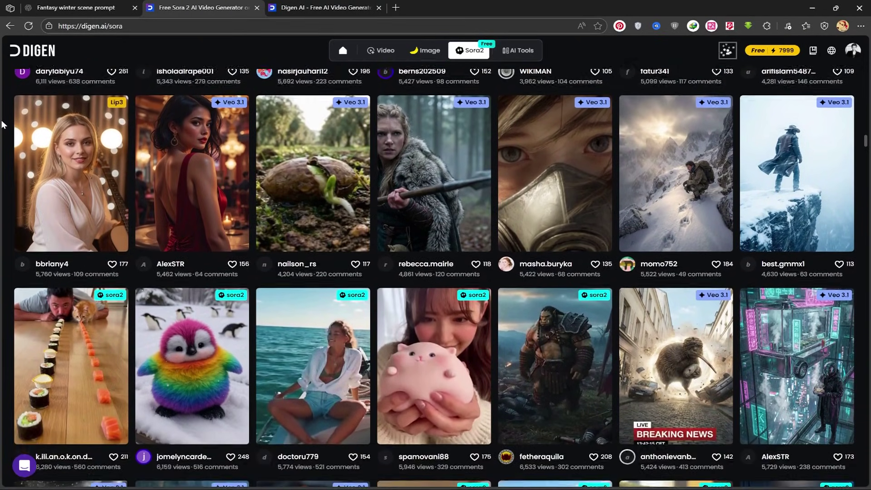